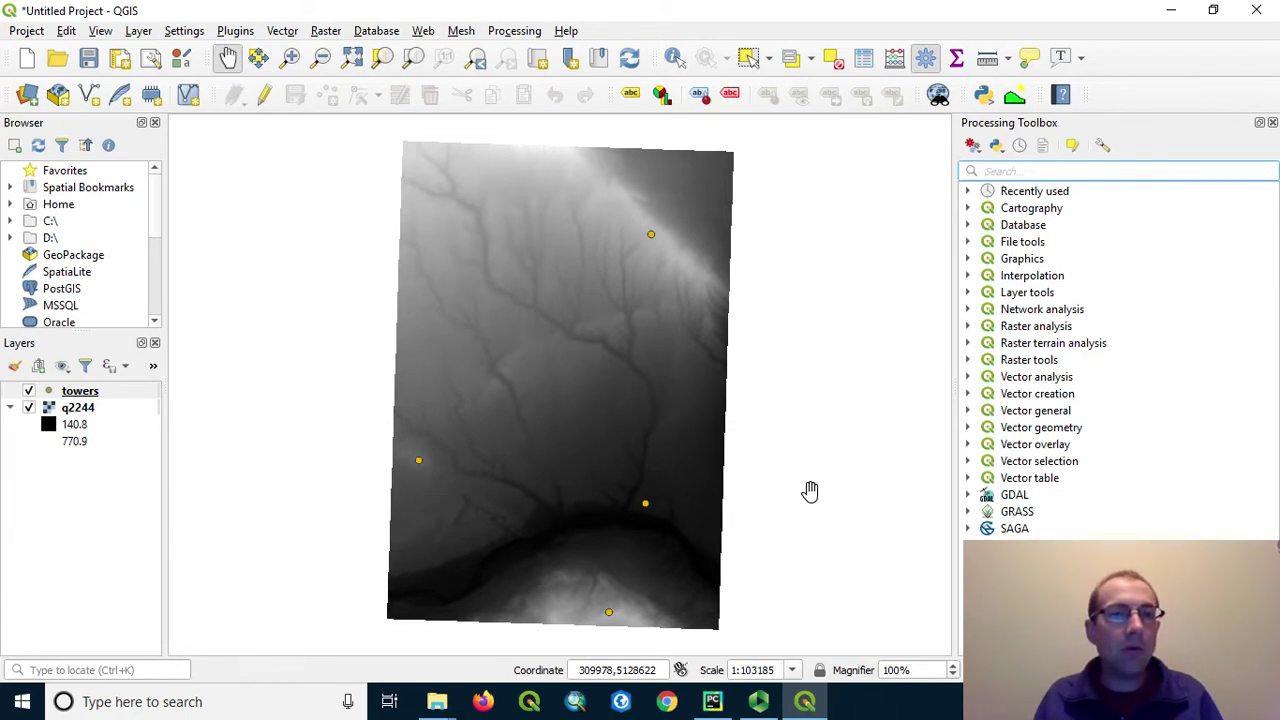
Install the Visibility Analysis plugin through the plugin manager, then close the manager
click(236, 31)
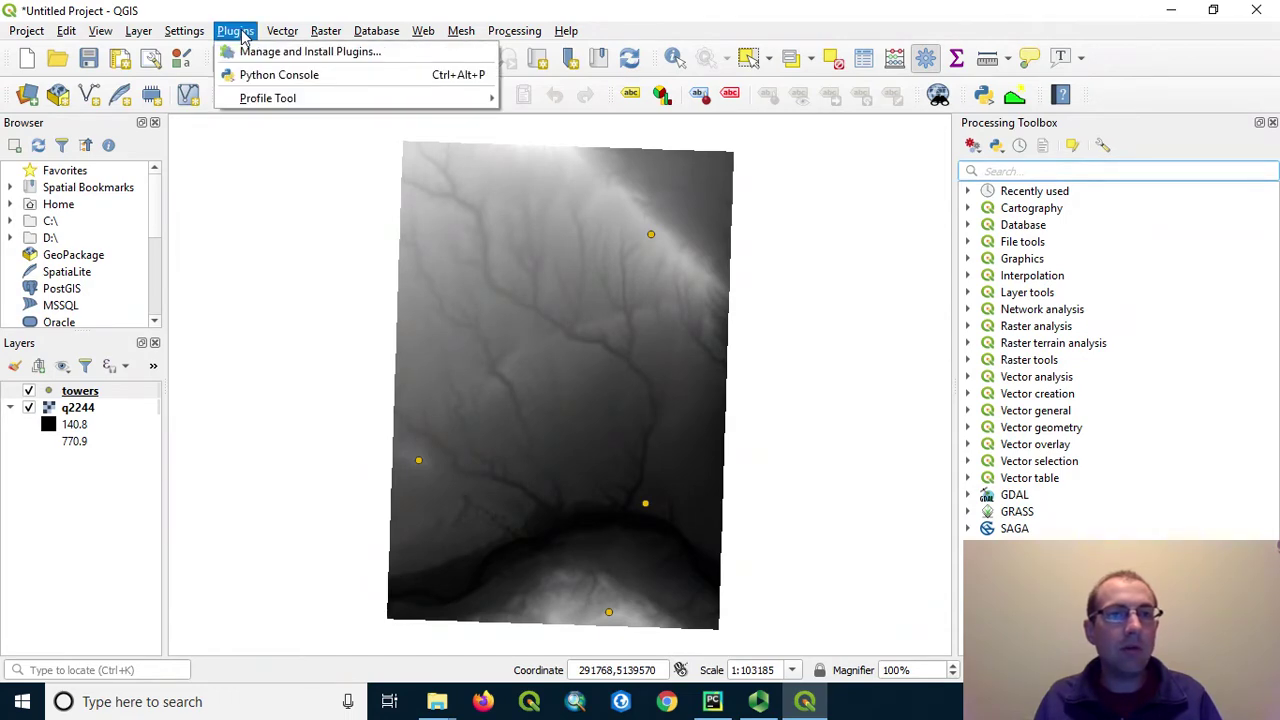
click(245, 51)
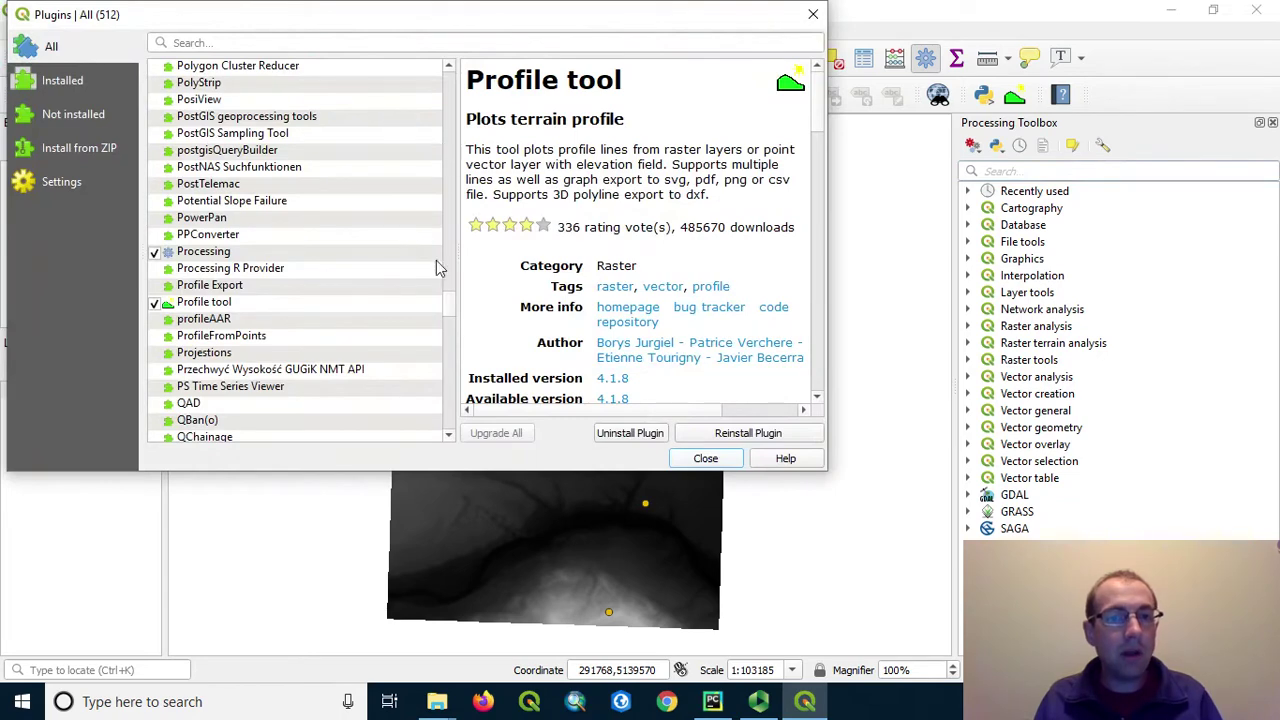
drag(440, 309, 445, 438)
click(284, 152)
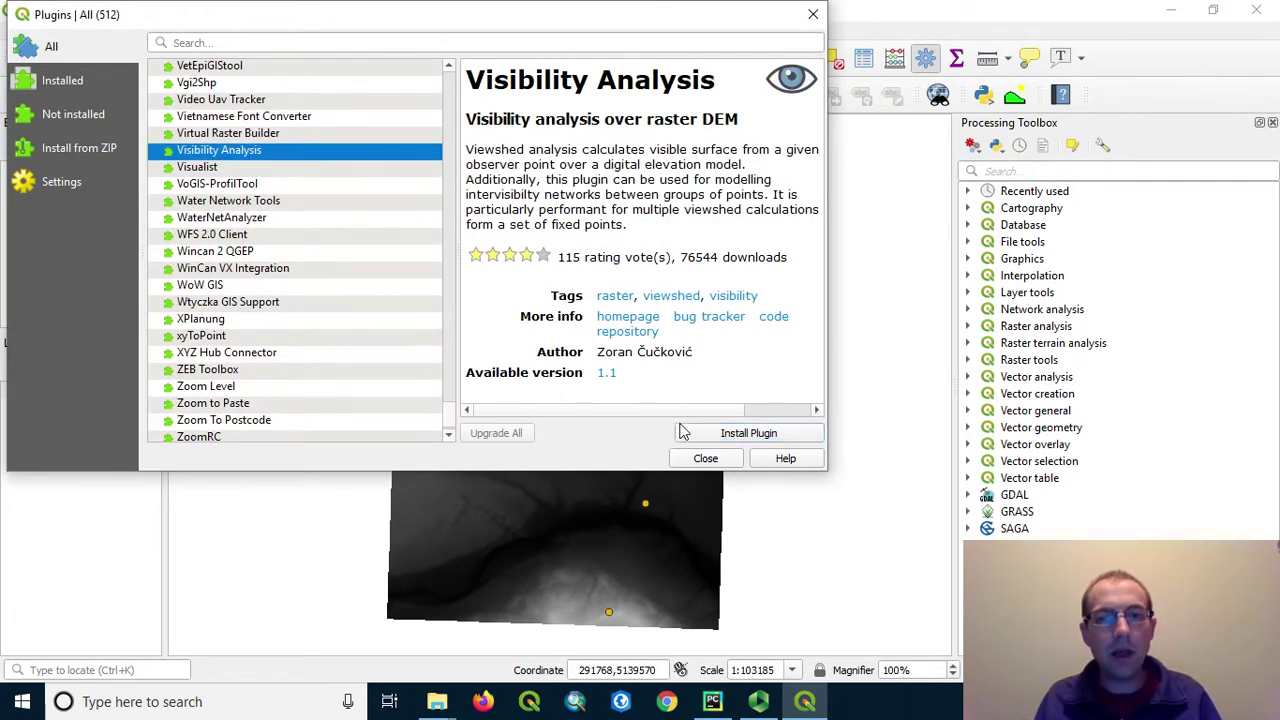
click(745, 434)
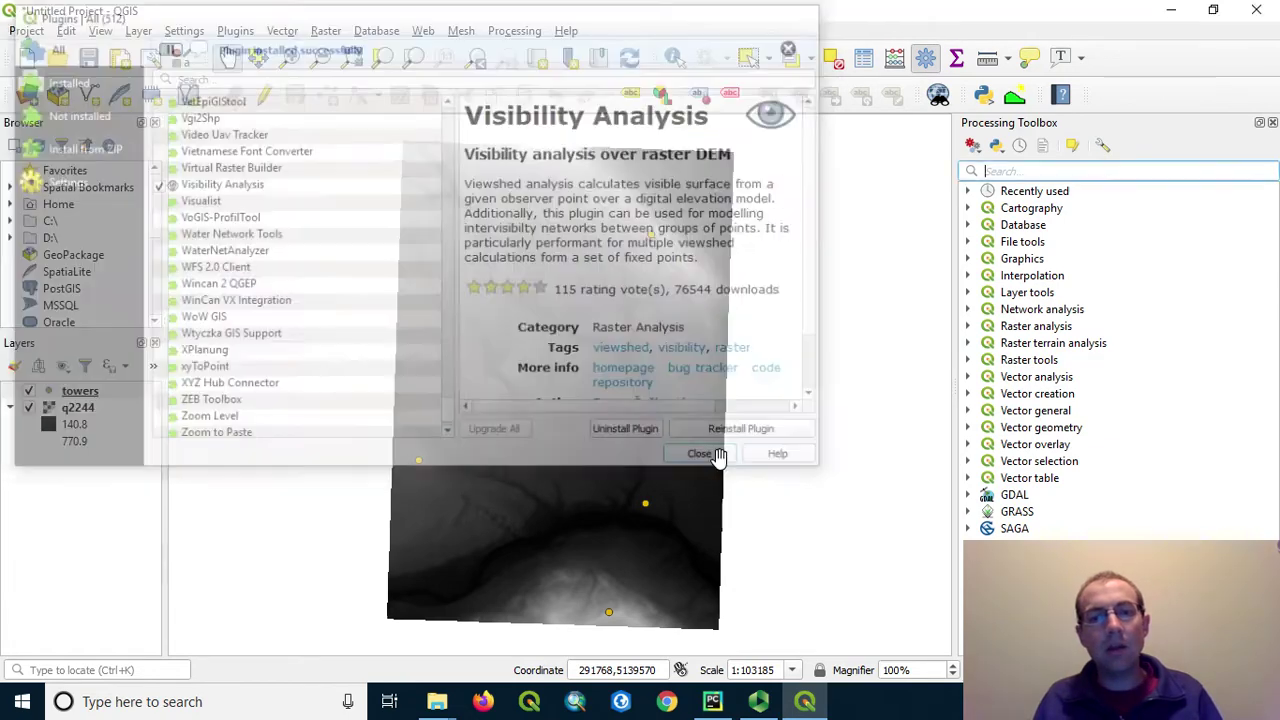
click(717, 455)
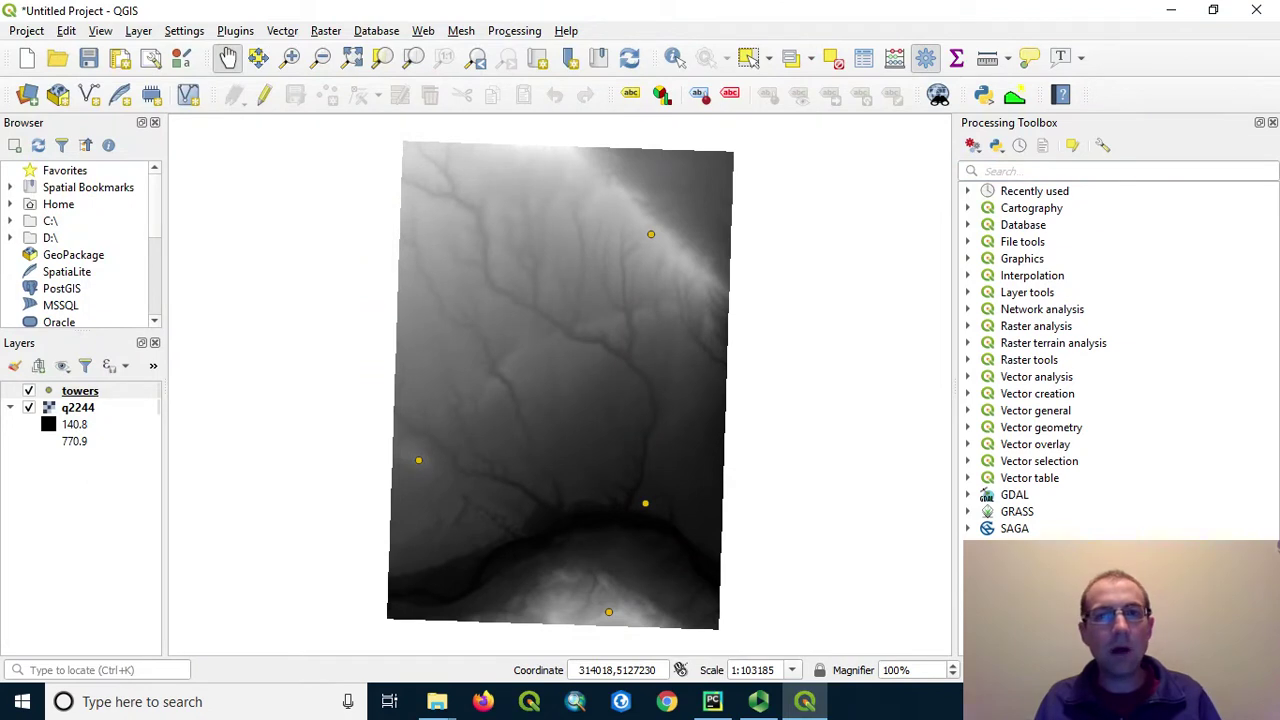
Launch Visibility Analysis > Create Viewpoints from the Processing Toolbox
click(522, 32)
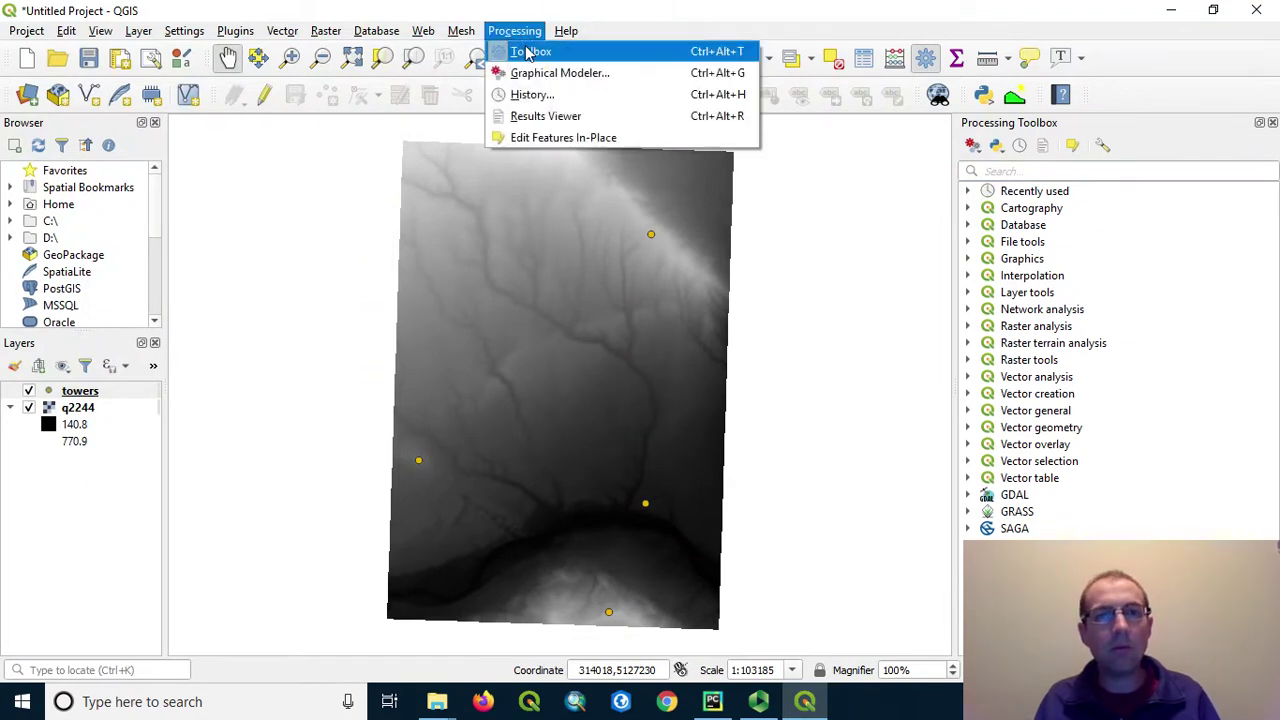
click(838, 418)
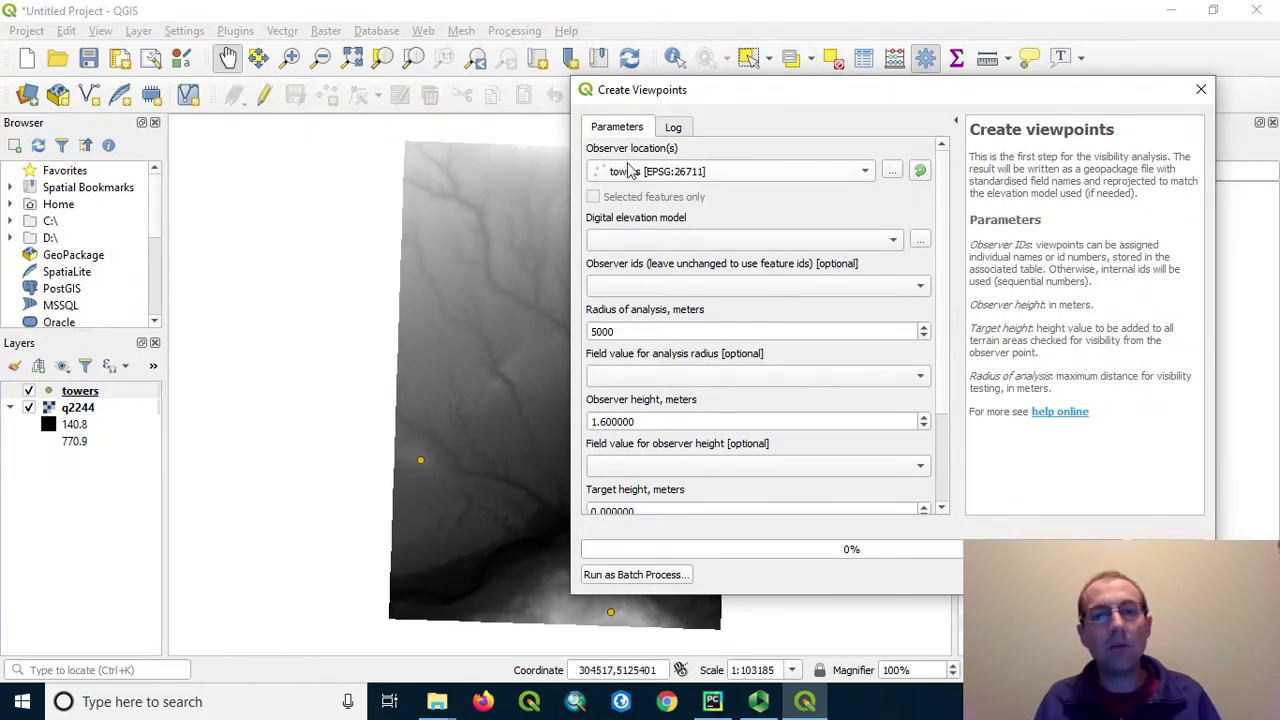
Set Create Viewpoints to DEM q2244, radius 20000, observer height 60, target height 2
click(885, 246)
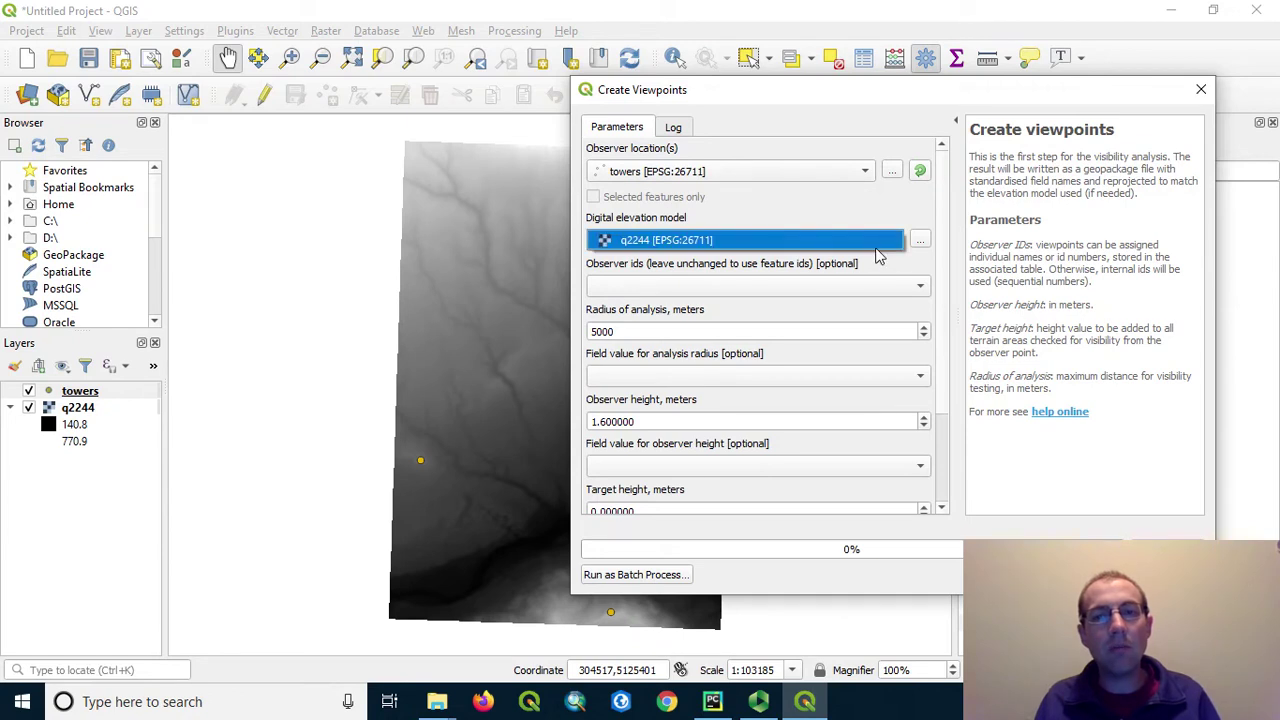
click(869, 245)
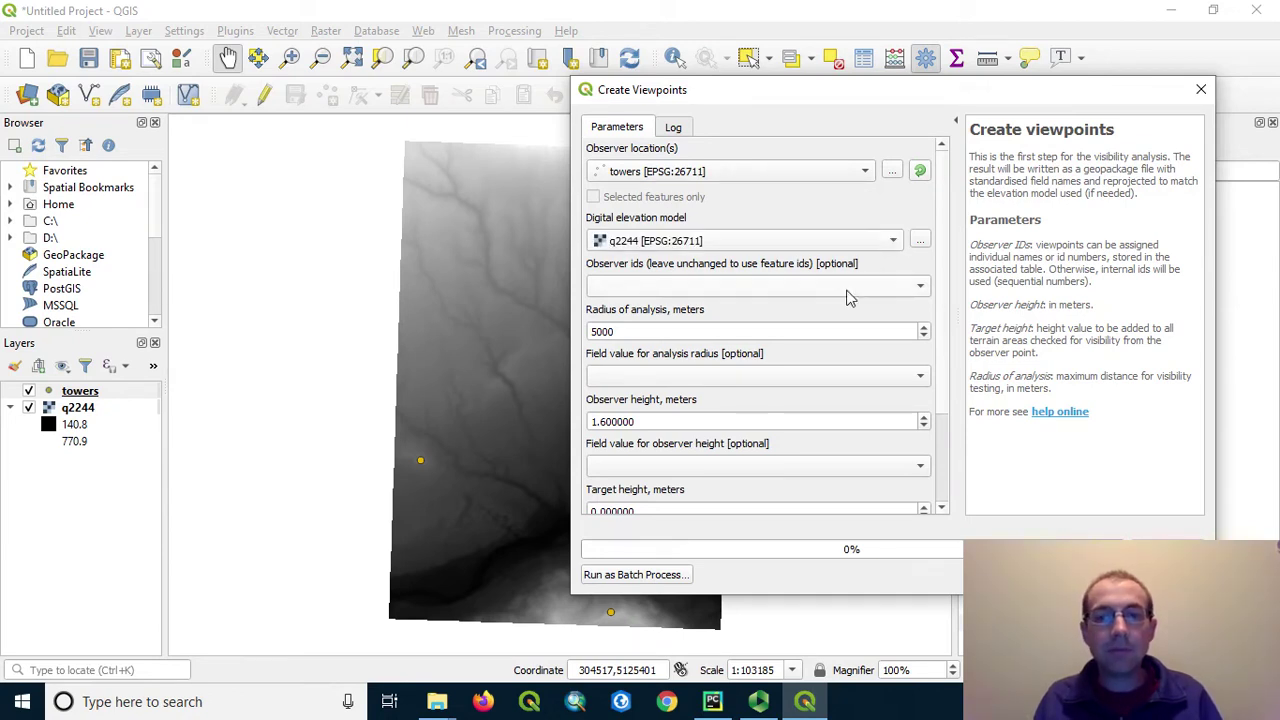
double_click(630, 331)
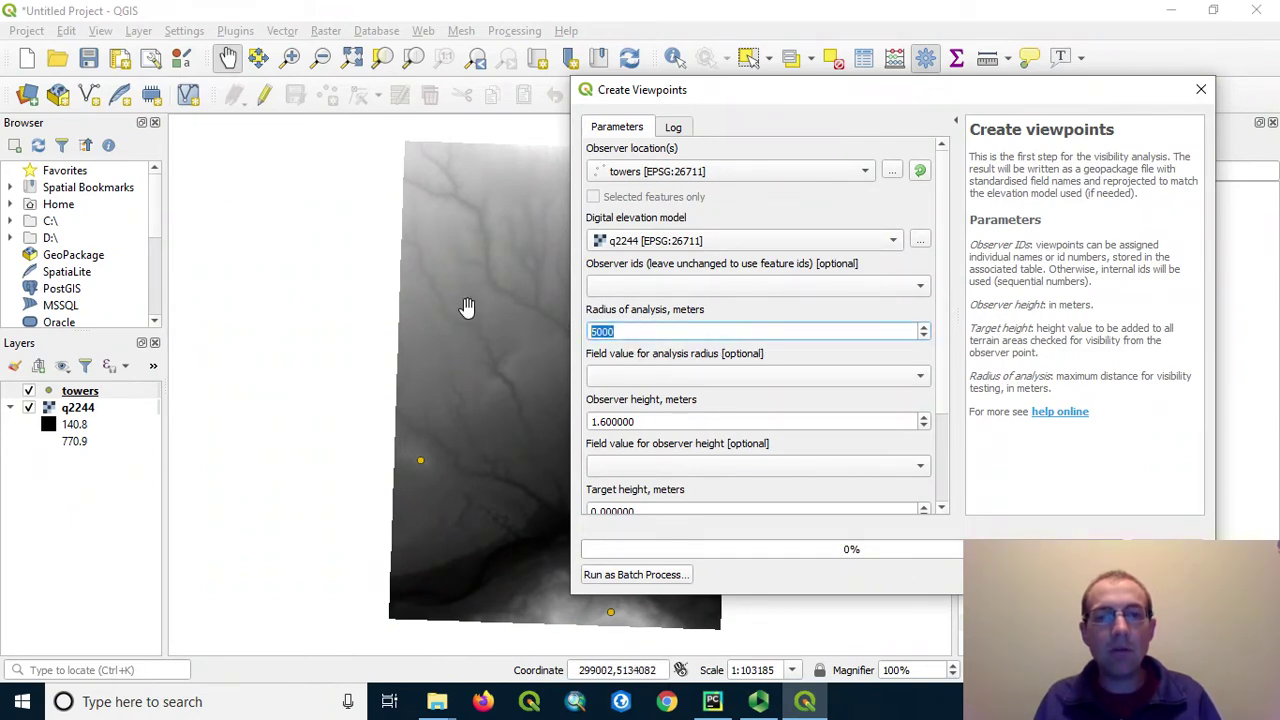
text(20000)
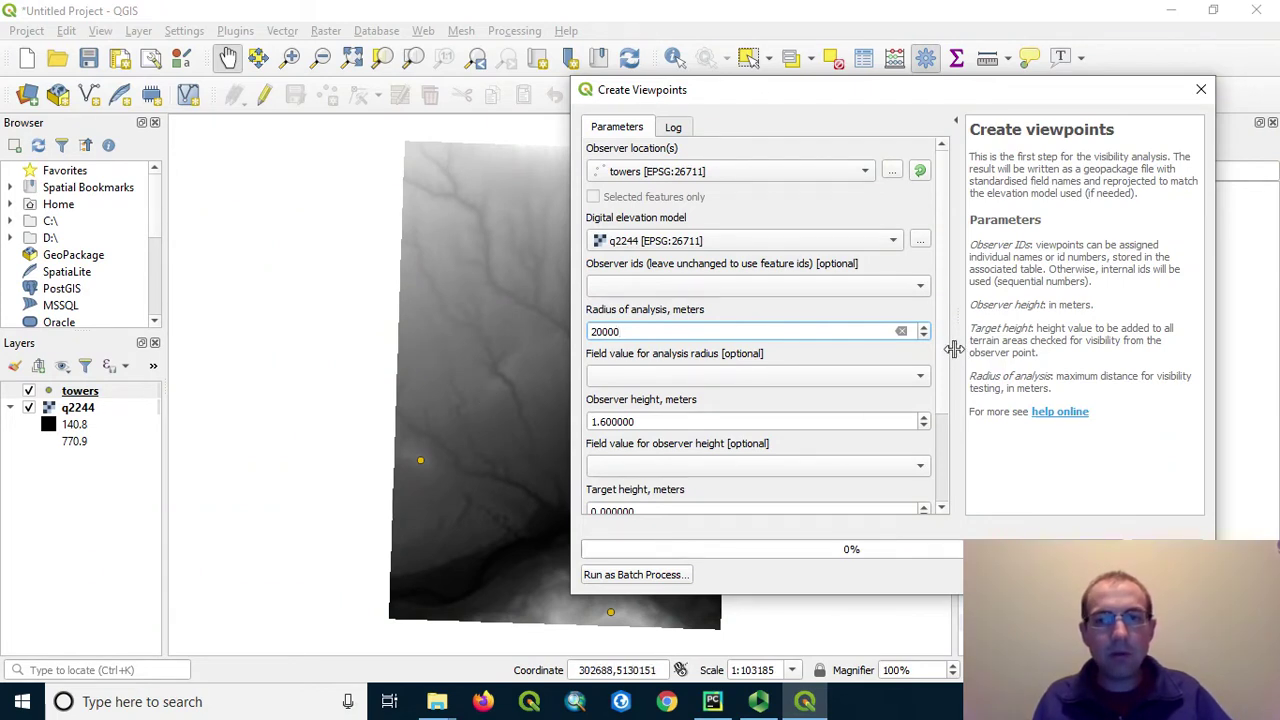
scroll(947, 376, down, 2)
scroll(947, 376, up, 2)
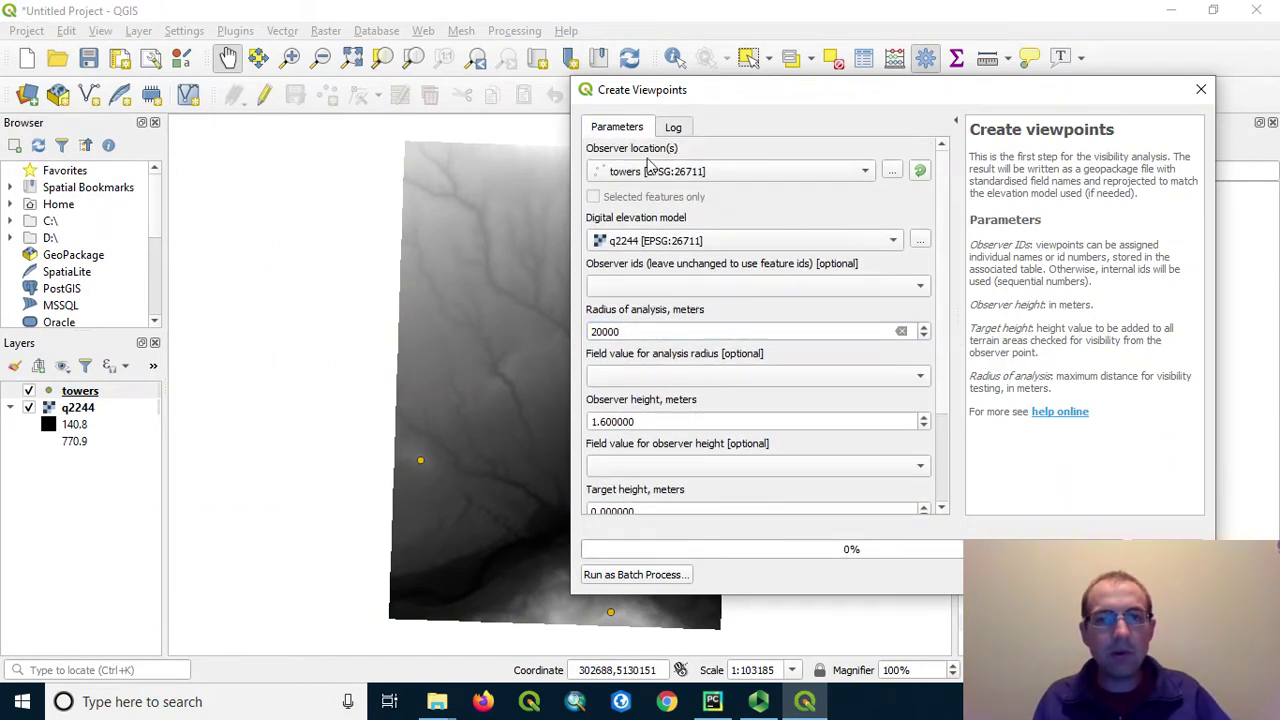
double_click(662, 421)
text(60)
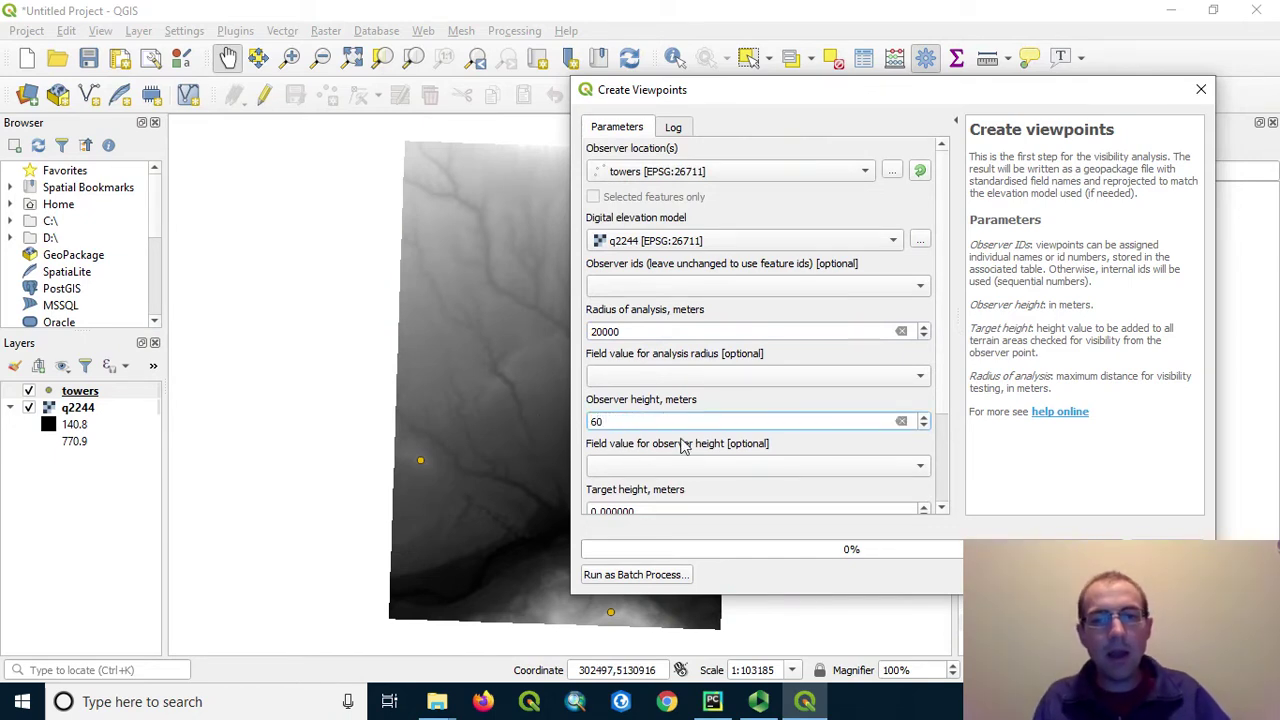
scroll(681, 440, down, 2)
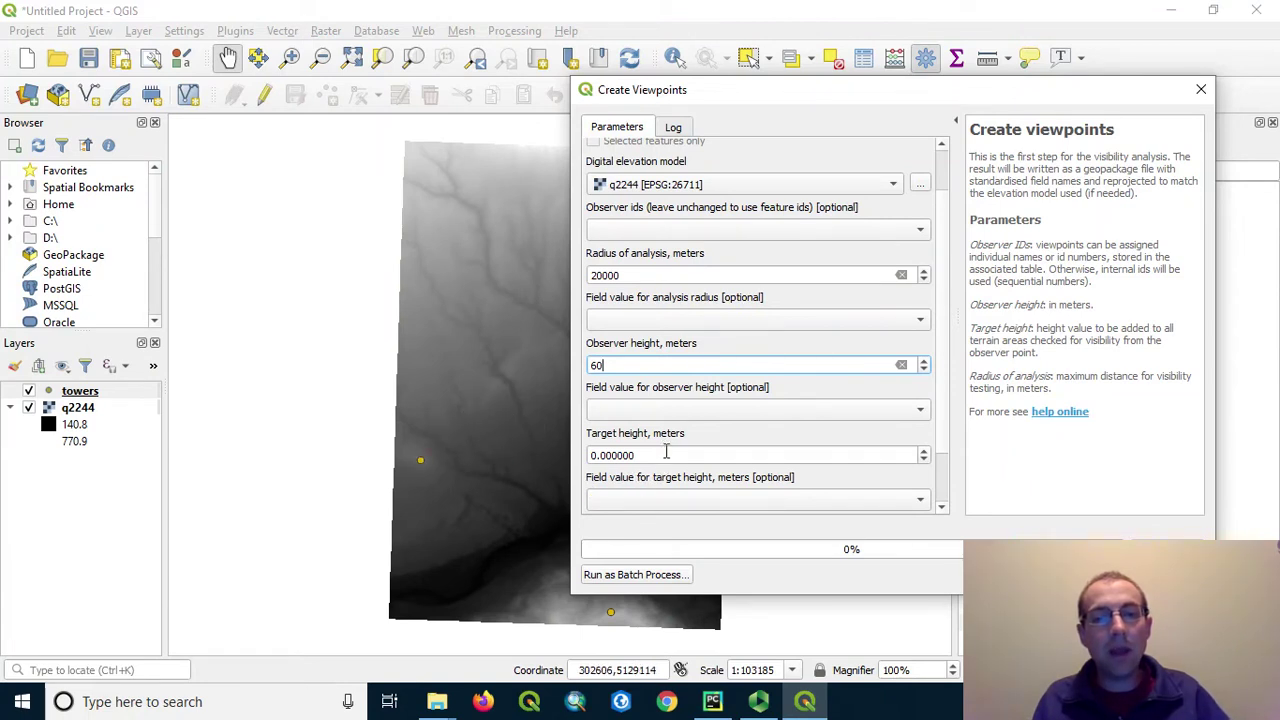
drag(667, 451, 570, 451)
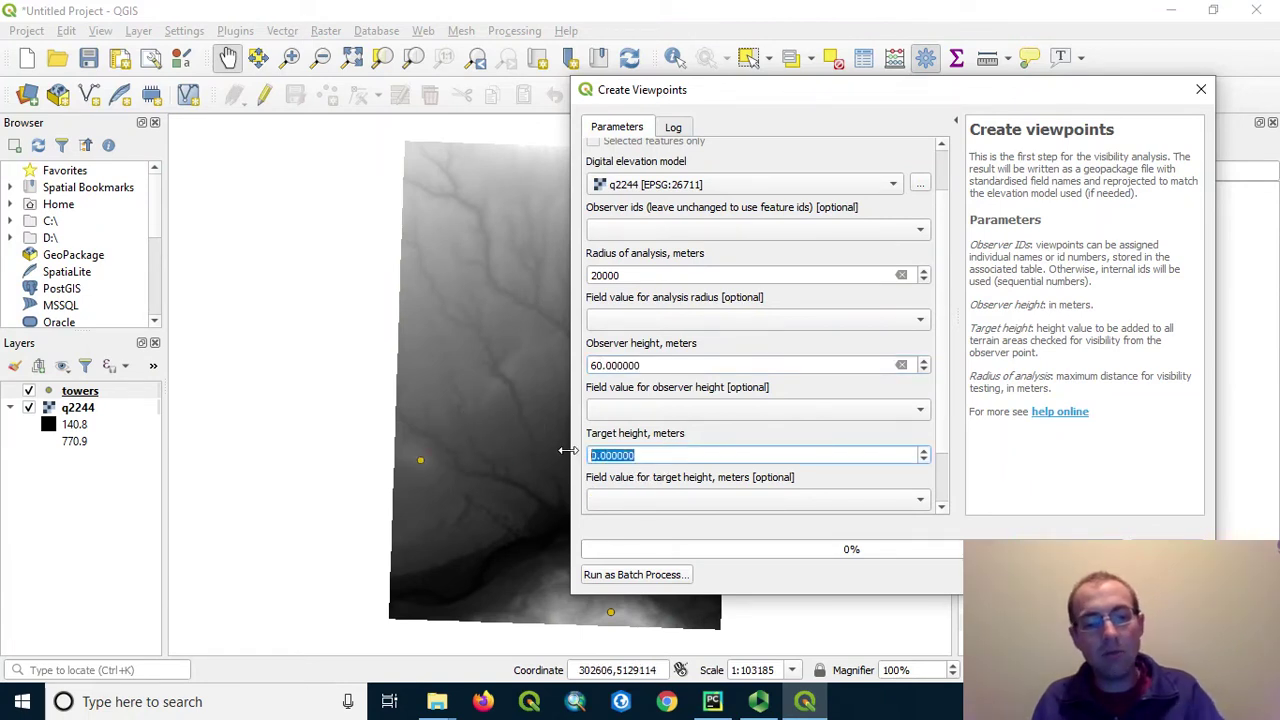
text(2)
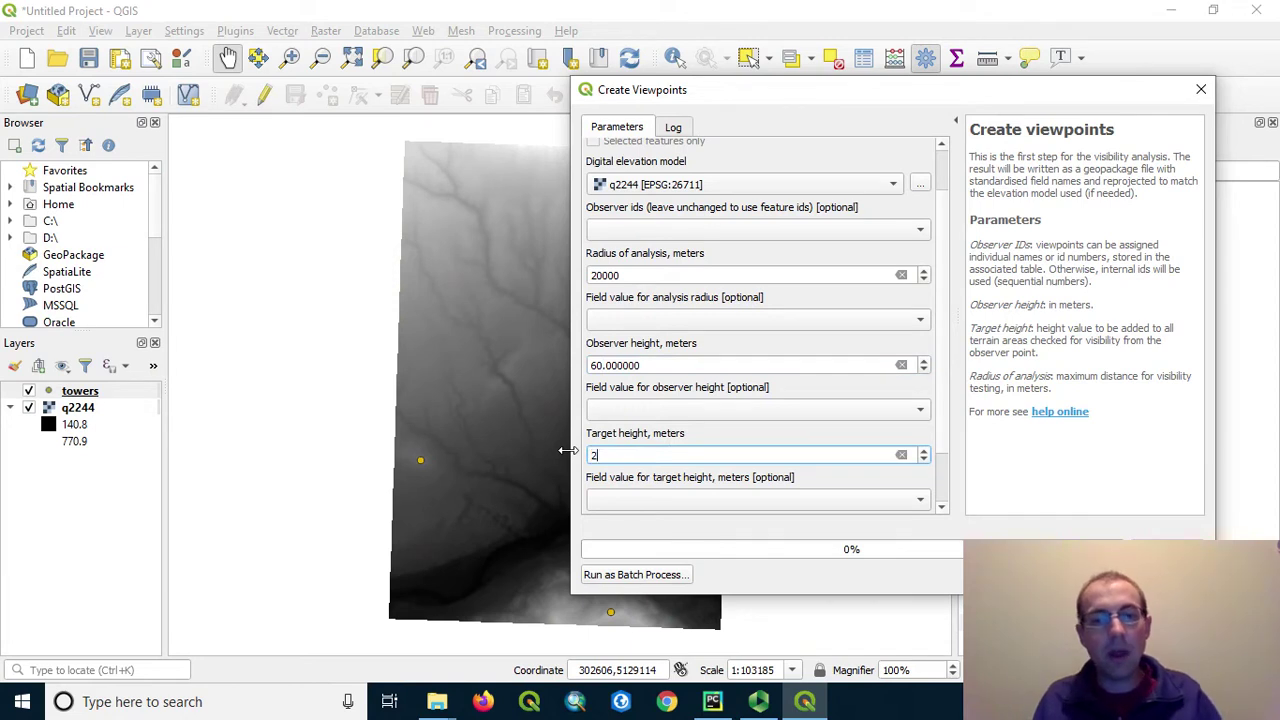
scroll(945, 425, down, 3)
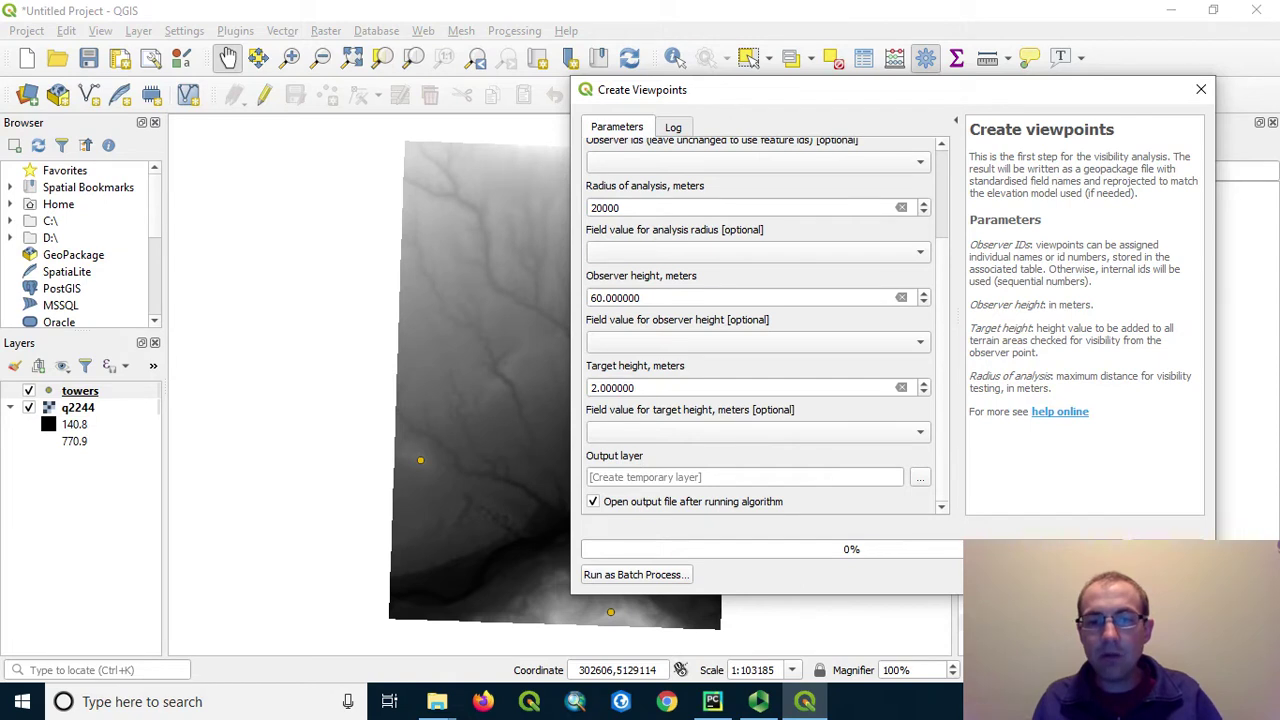
Run Create Viewpoints to generate the Output viewpoint layer, then close the dialog
key(Return)
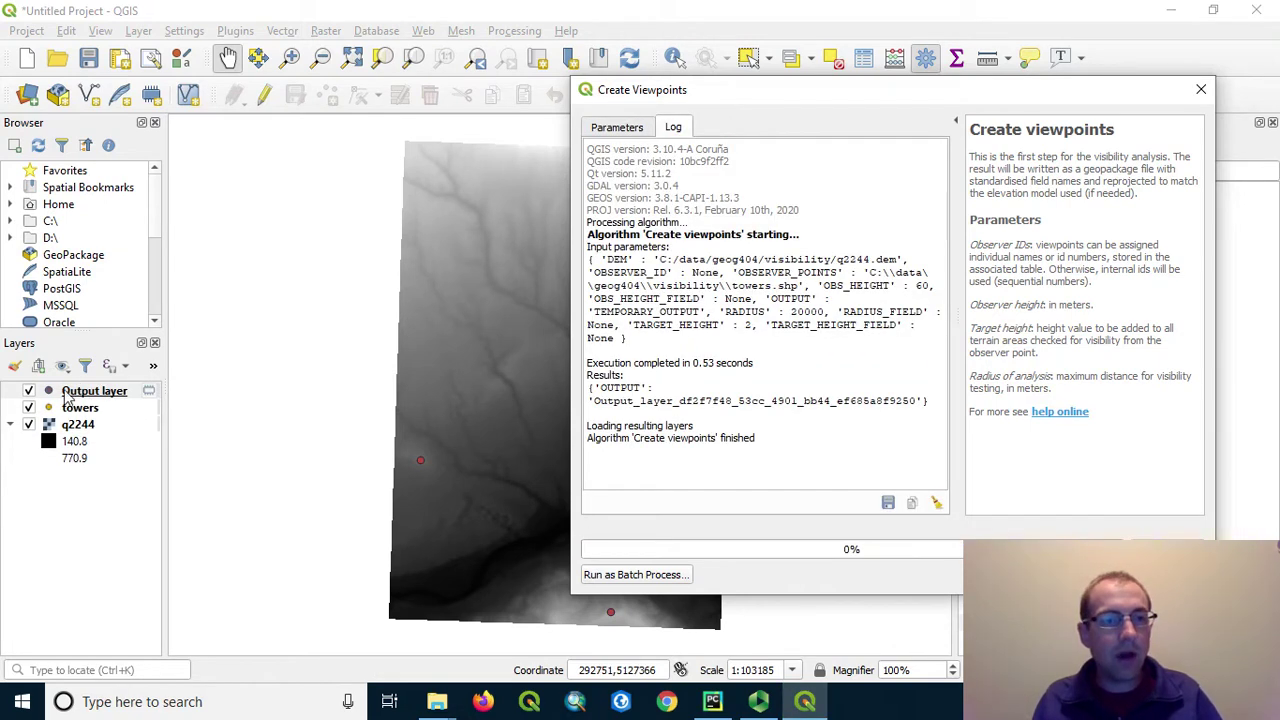
key(Escape)
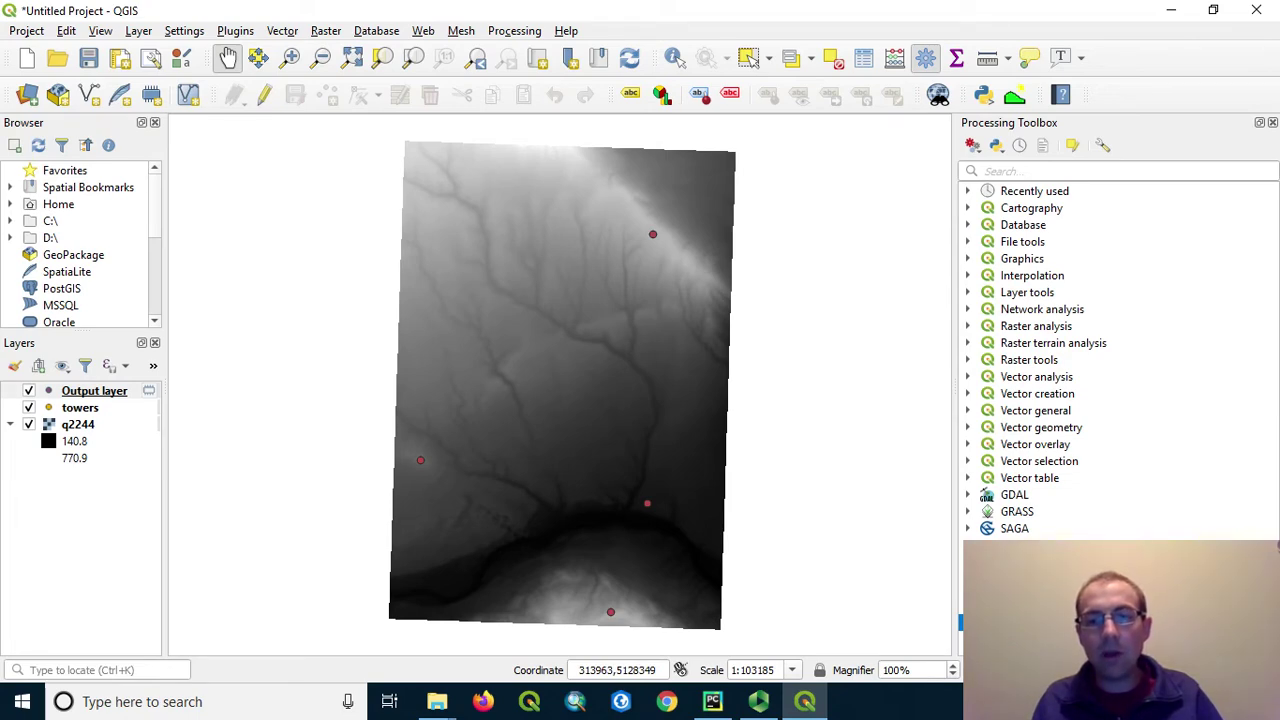
Open Viewshed with Output layer as observers, q2244 as DEM, and Earth curvature enabled
double_click(1034, 591)
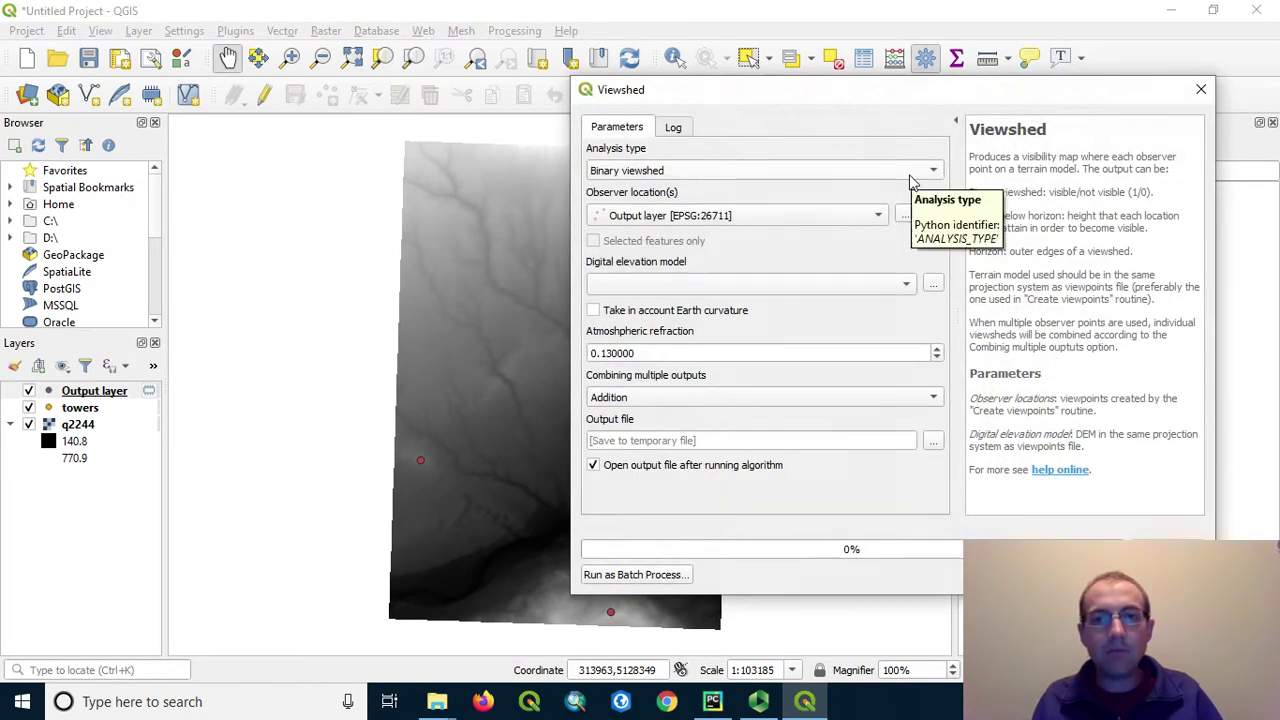
click(879, 222)
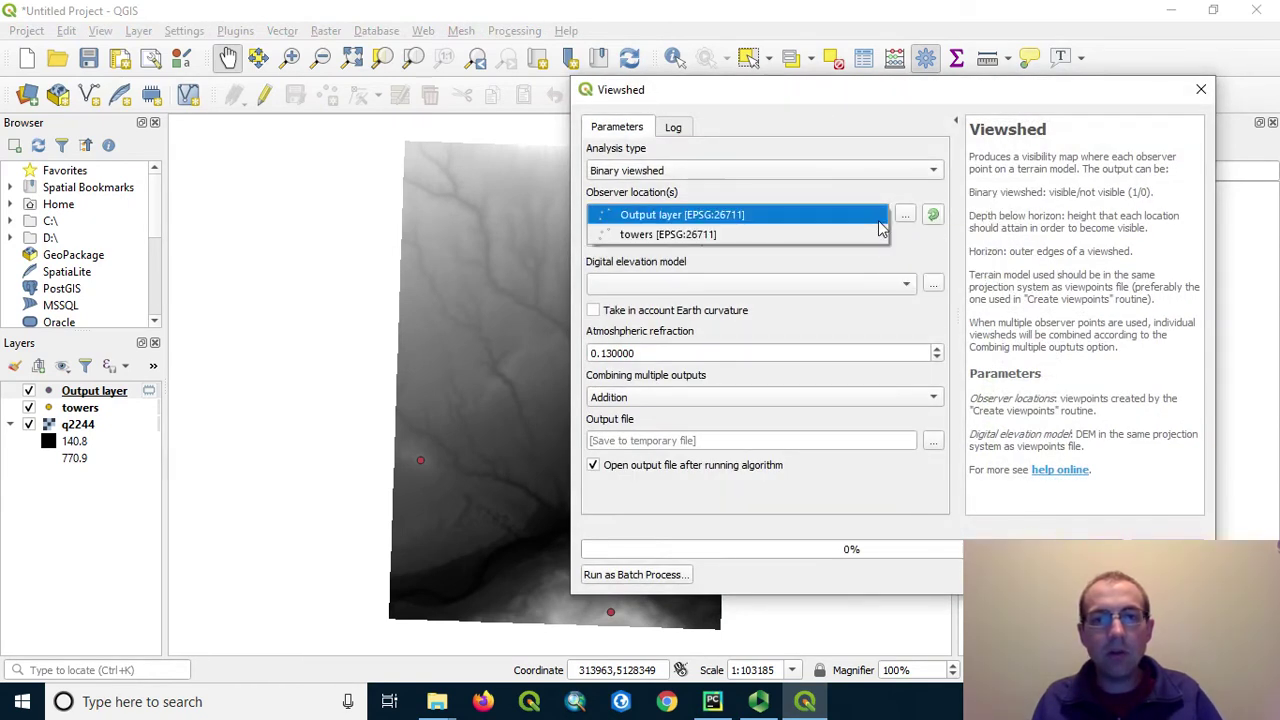
click(767, 222)
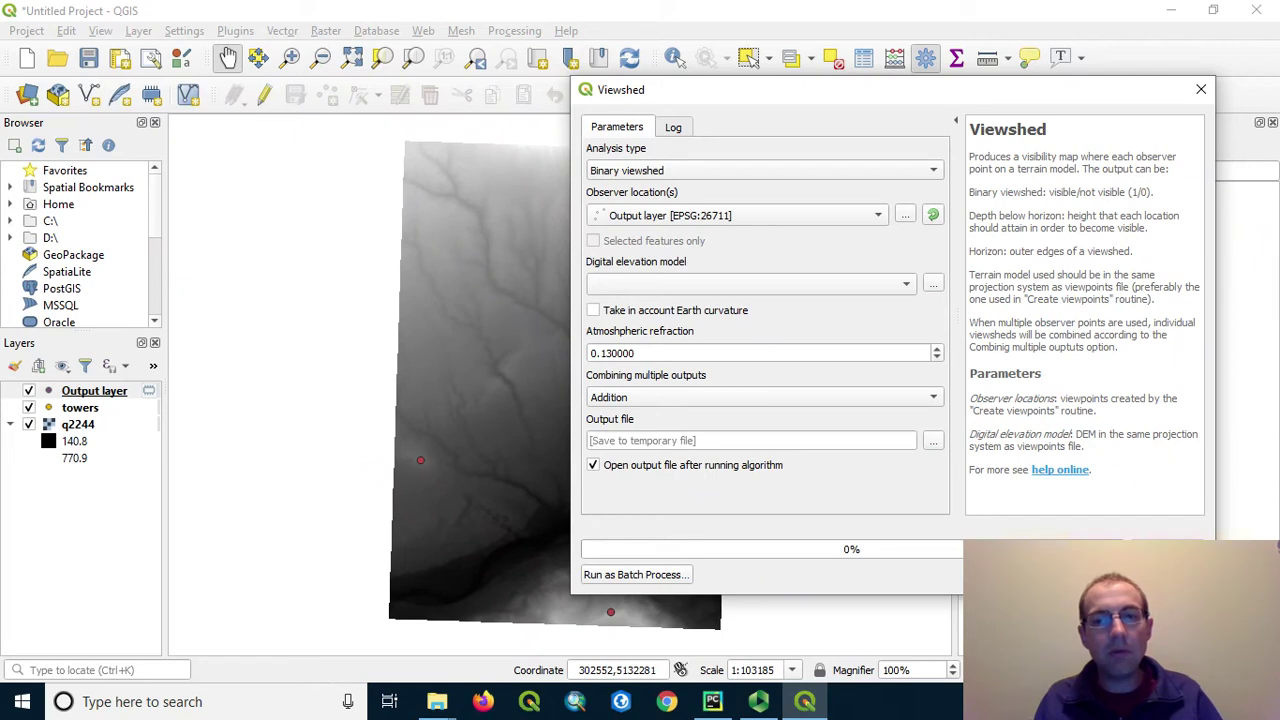
click(710, 284)
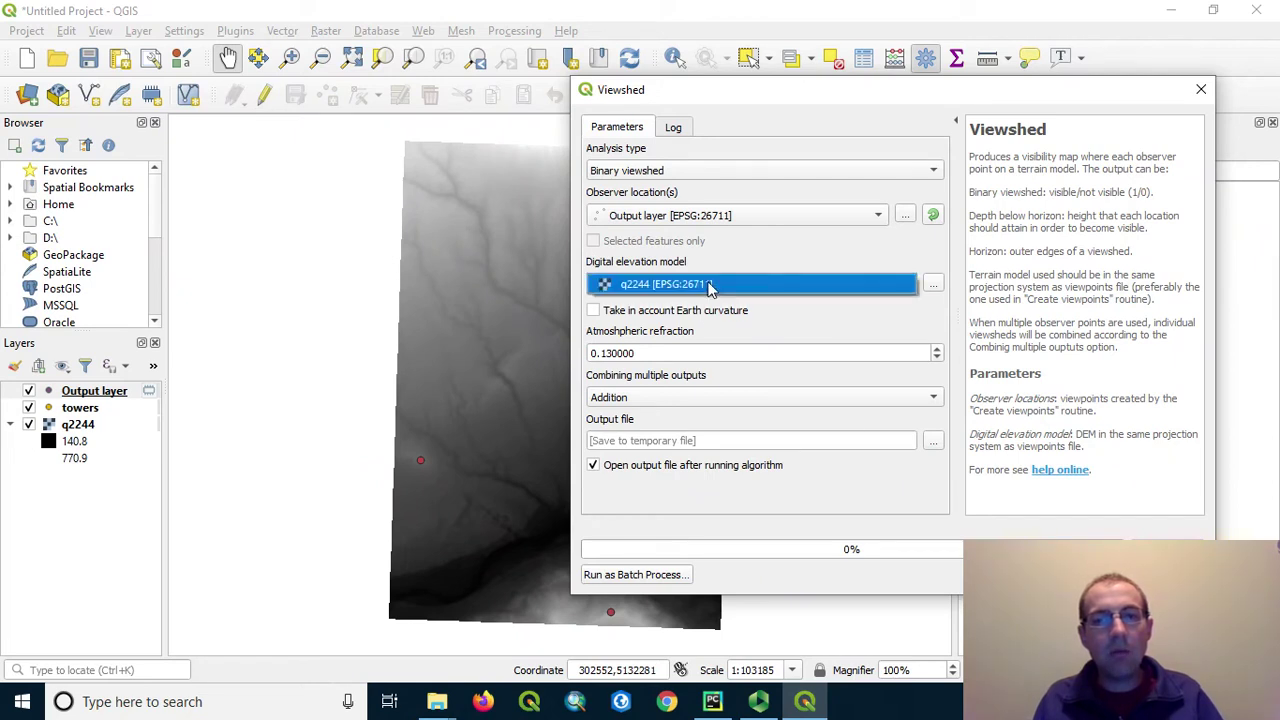
click(710, 285)
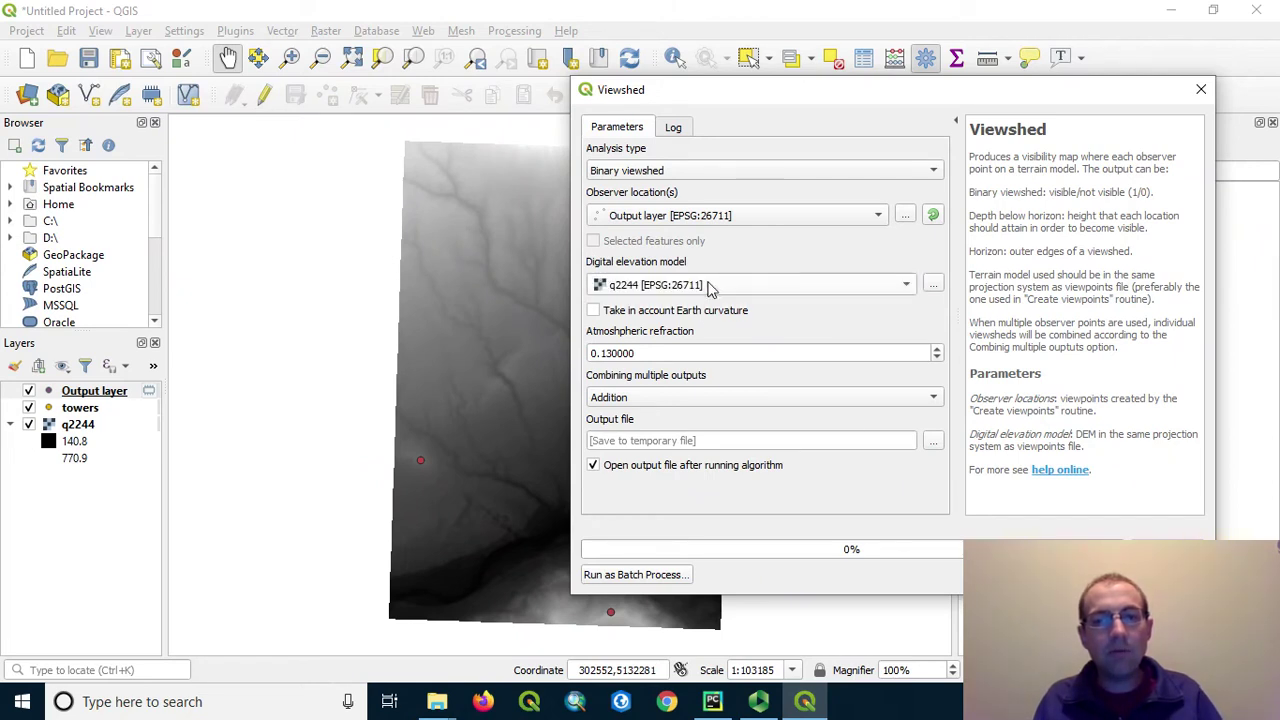
click(594, 310)
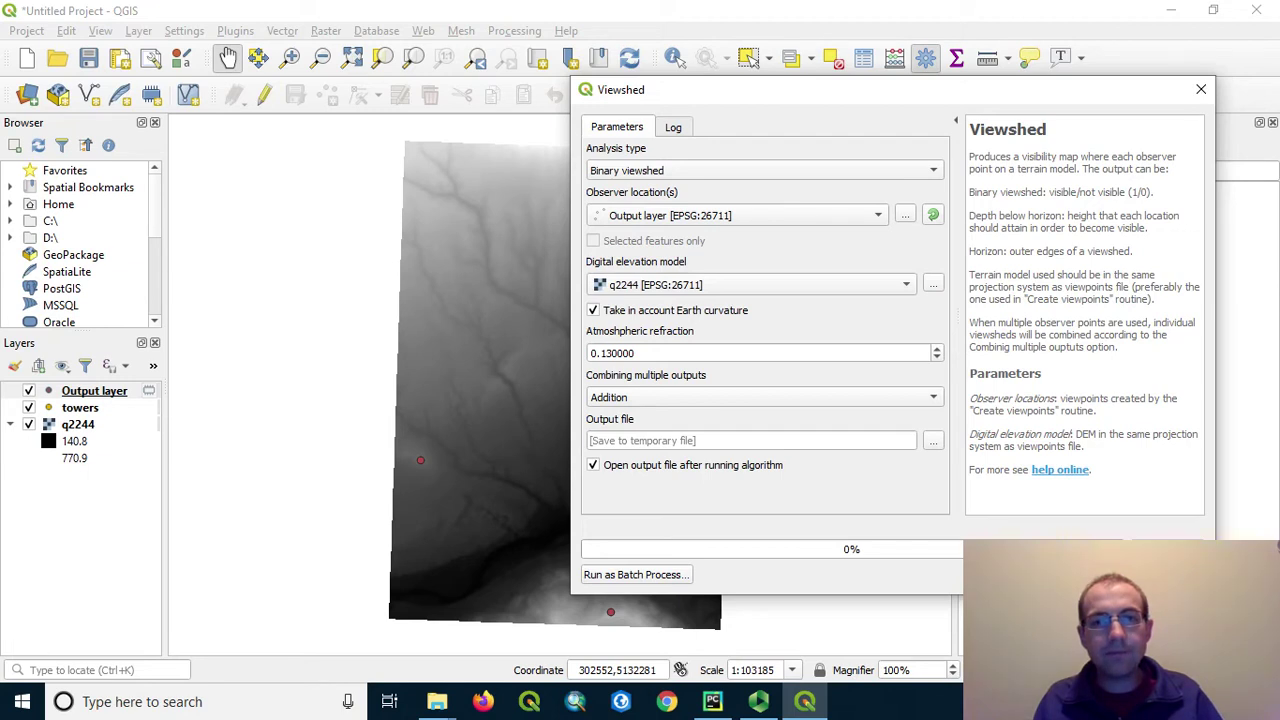
Run Viewshed to create the 0–4 Output file raster, then close the dialog
key(Return)
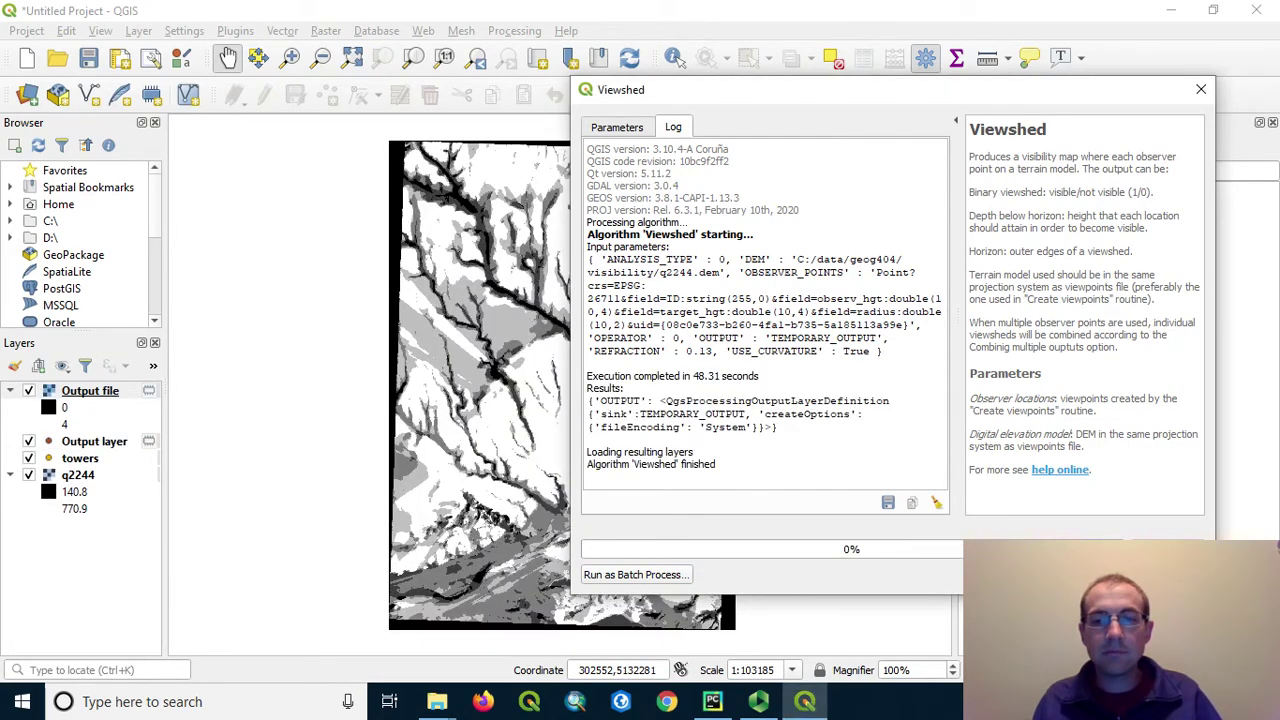
key(Escape)
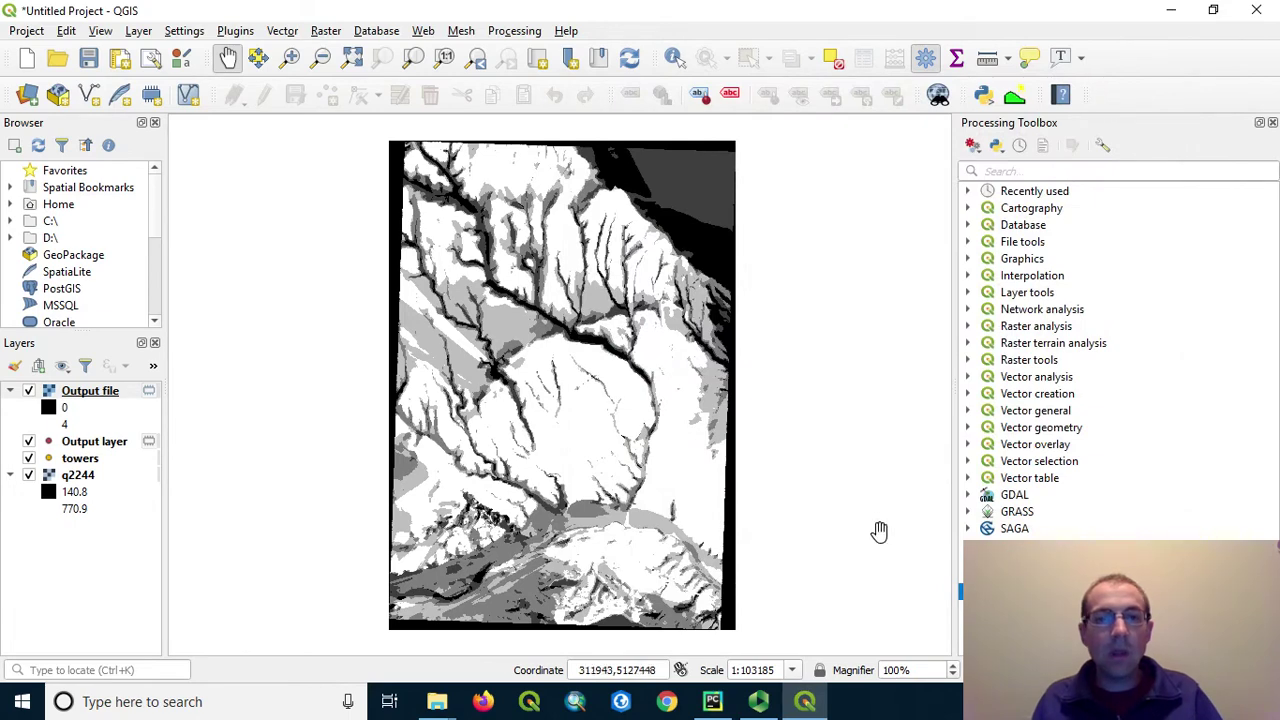
Style the Output file layer as Singleband pseudocolor with Equal Interval classification
right_click(95, 396)
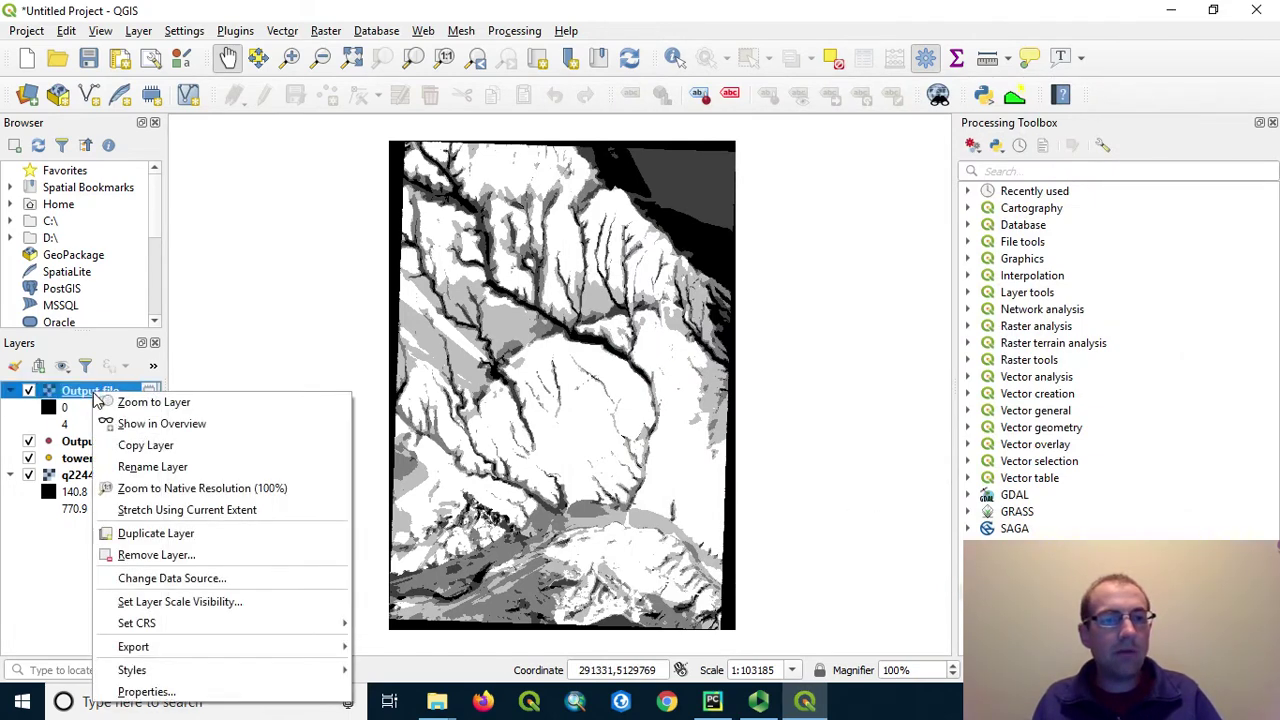
click(172, 692)
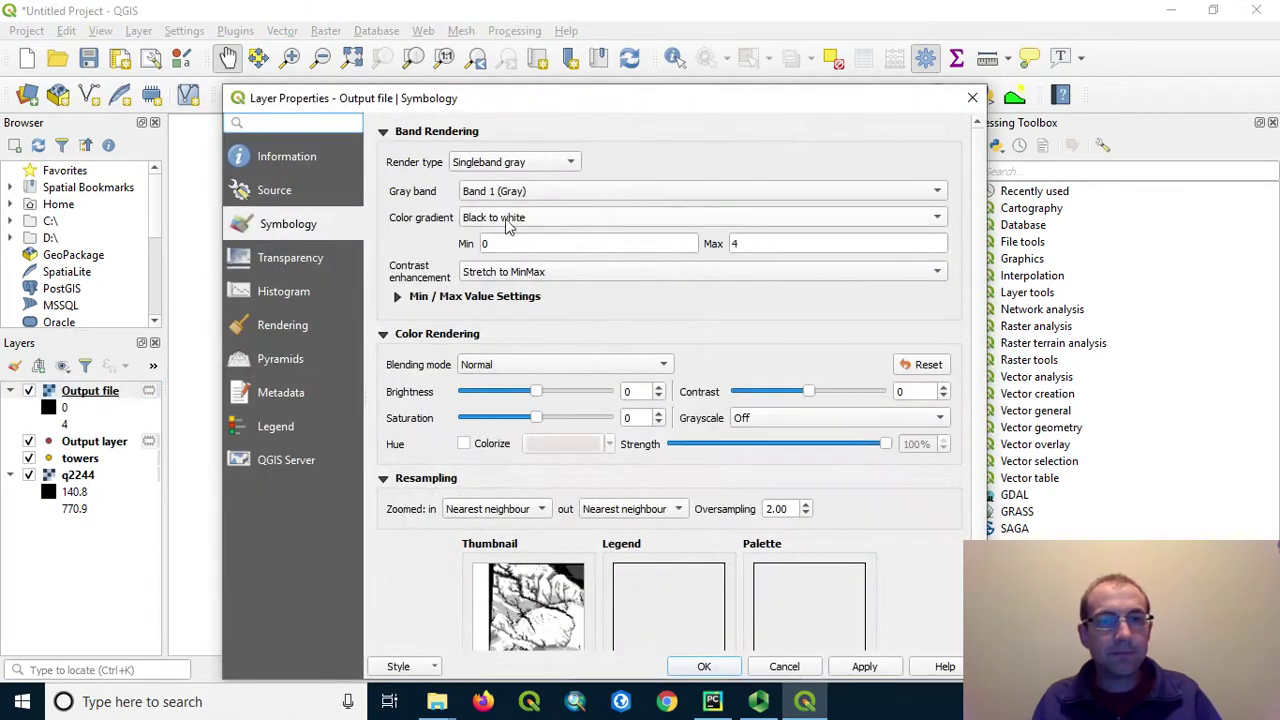
click(557, 168)
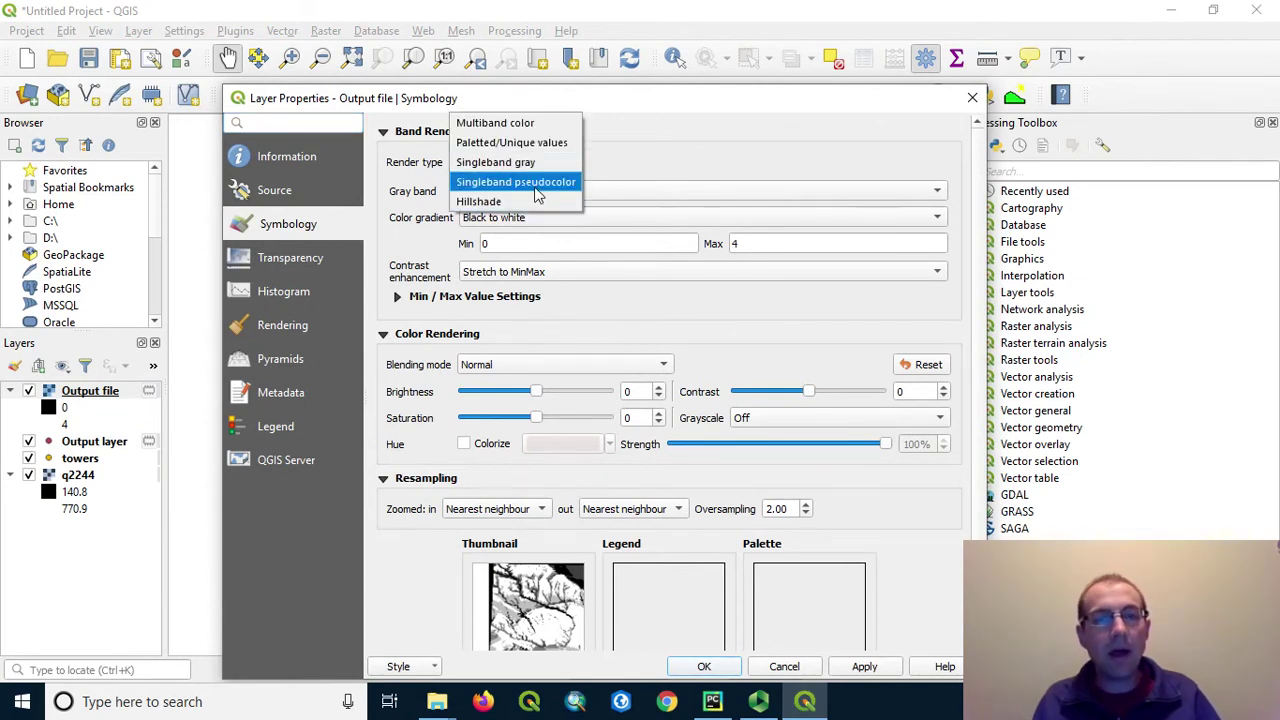
click(537, 182)
click(466, 593)
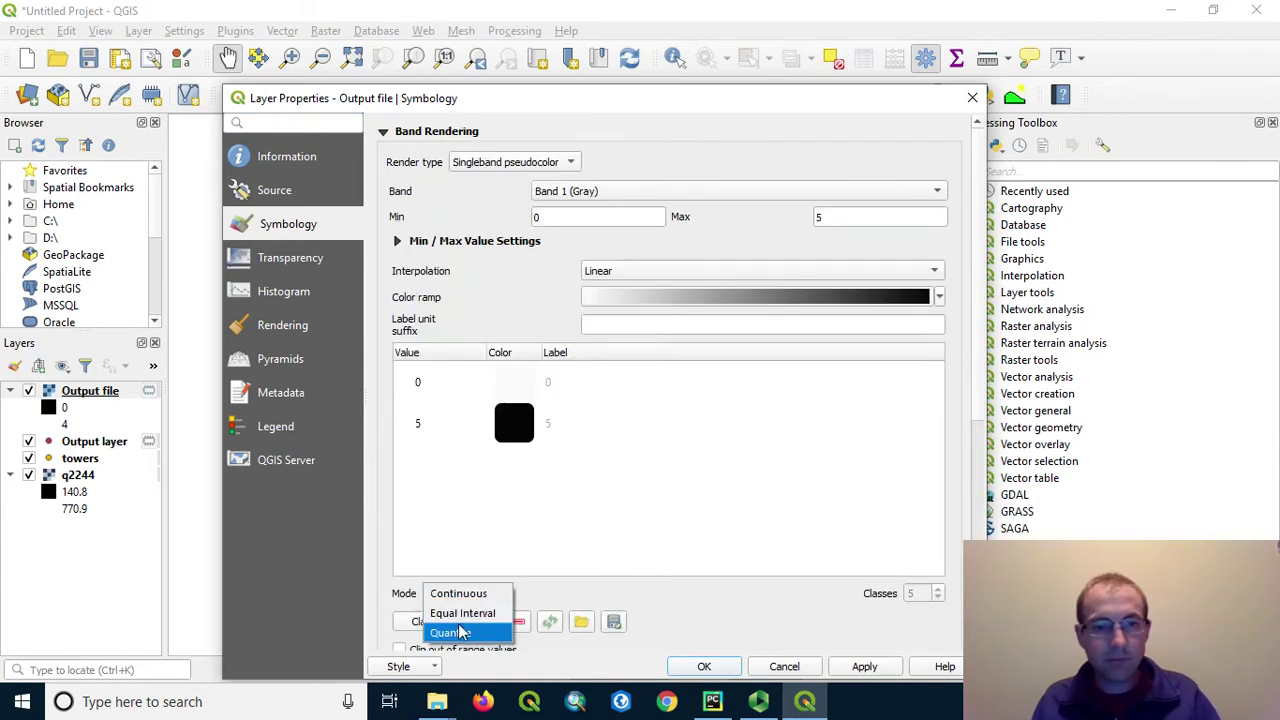
click(465, 624)
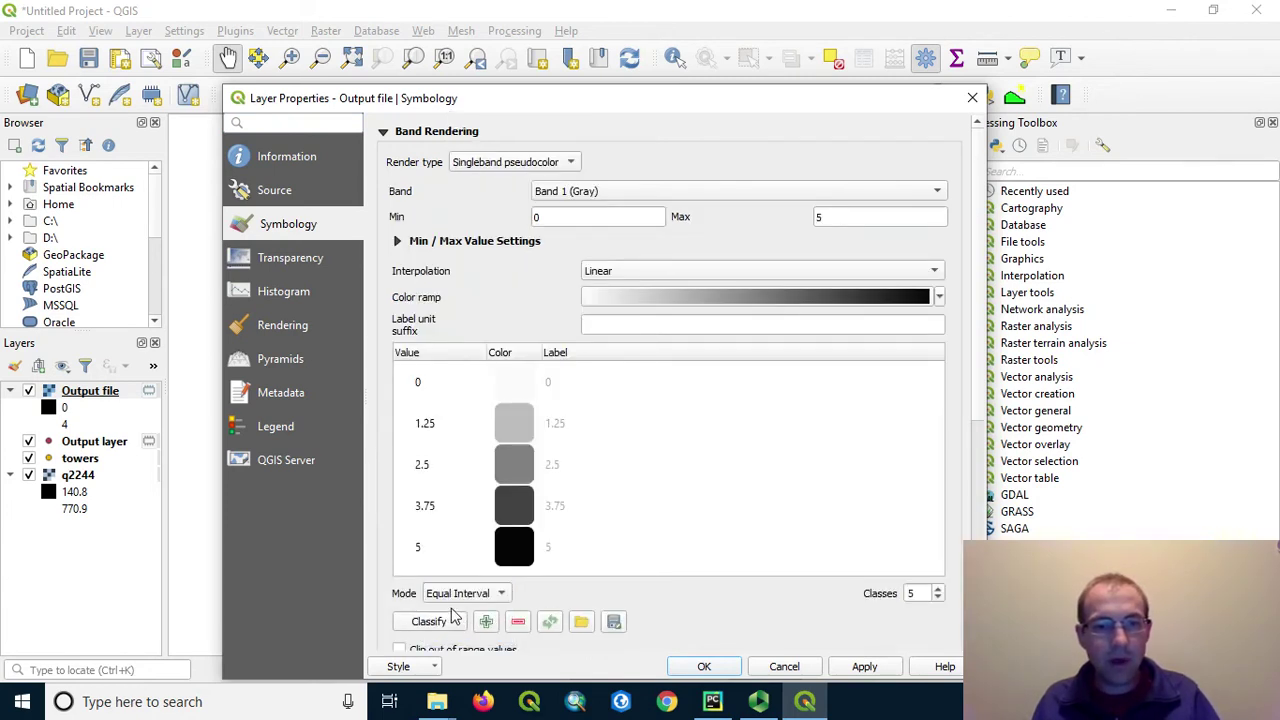
Change the class values to whole numbers 1, 2, 3 and 4
double_click(425, 508)
text(4)
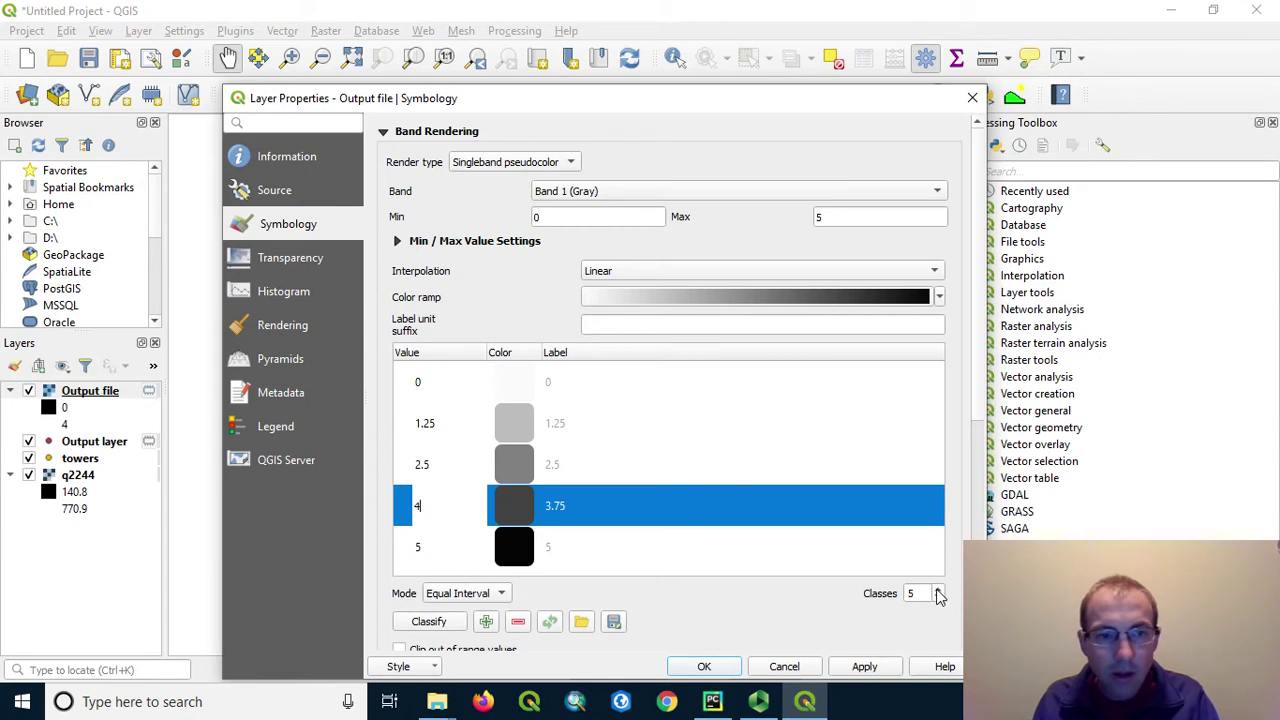
double_click(432, 548)
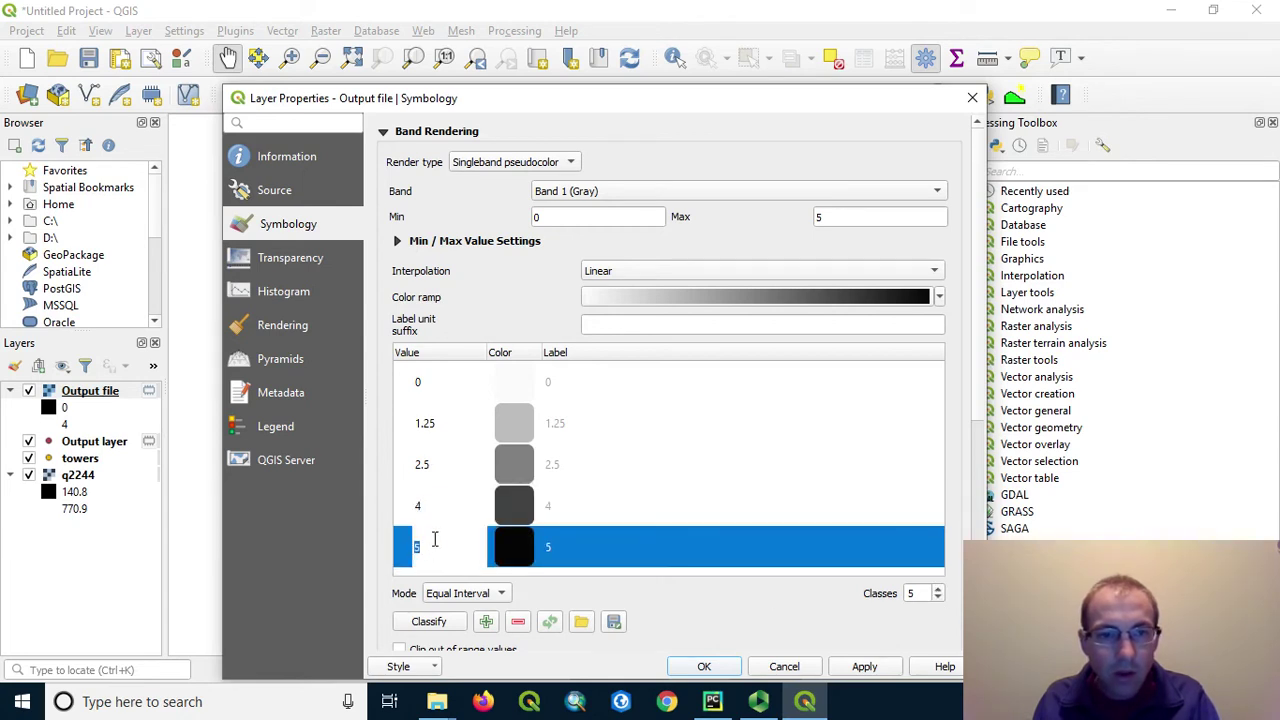
text(4)
double_click(439, 507)
text(3)
double_click(447, 464)
text(2)
double_click(456, 418)
text(1)
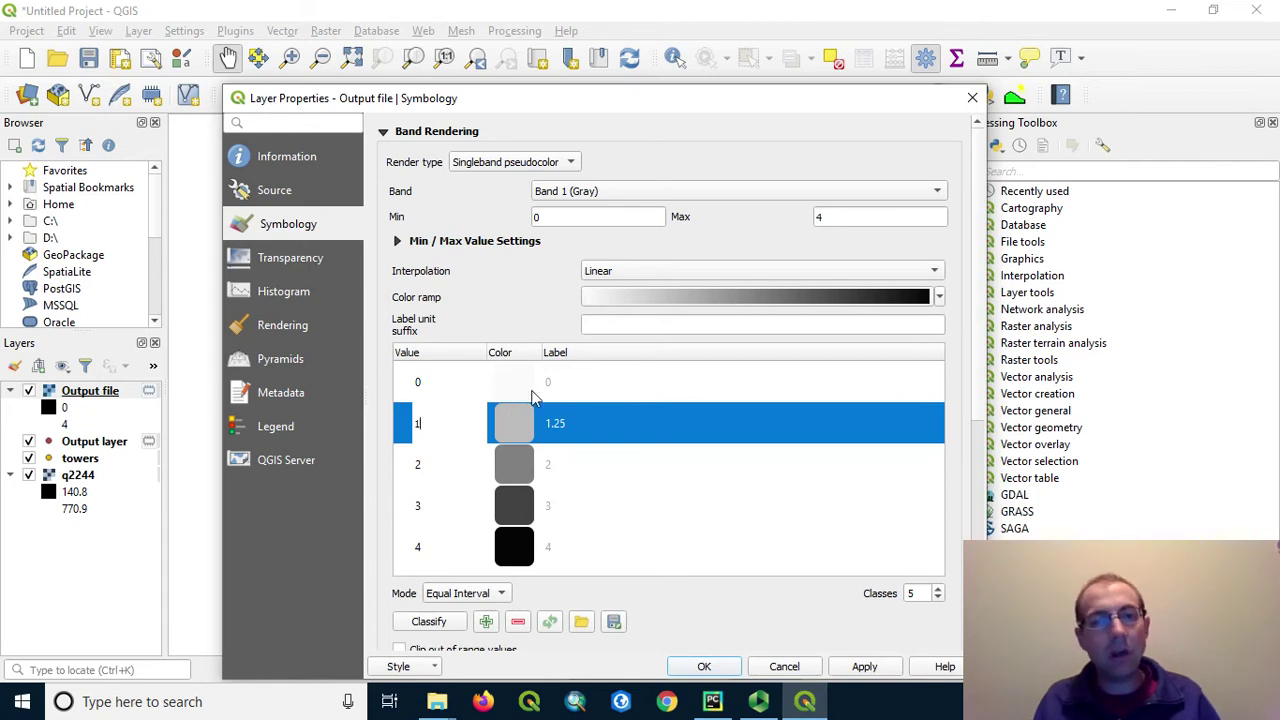
Apply the Magma colour ramp and invert it so 0 is pale yellow
click(940, 297)
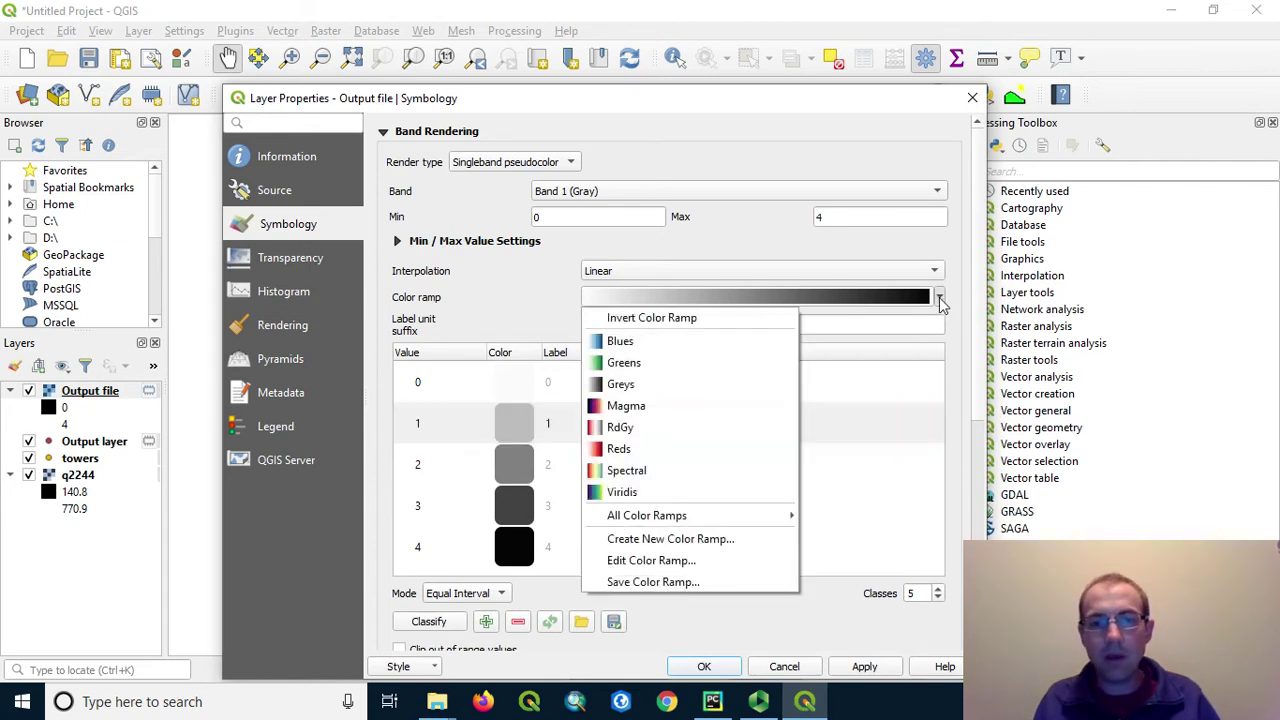
click(670, 406)
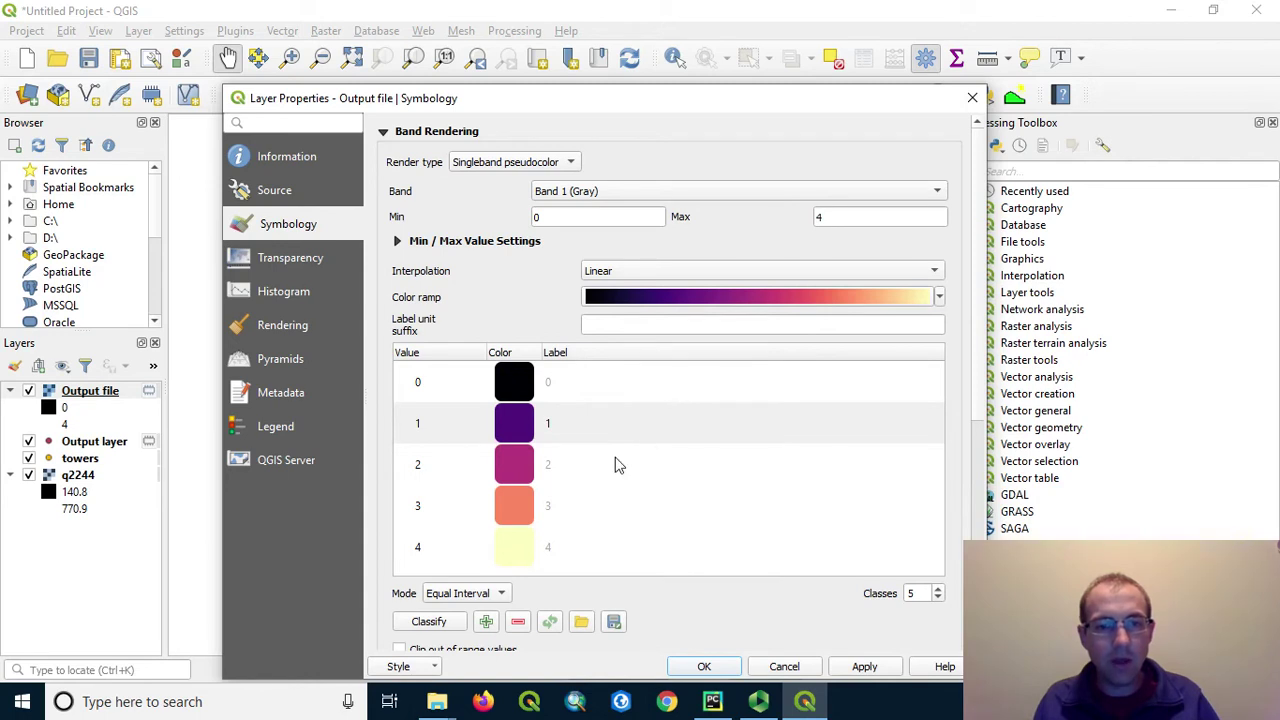
click(703, 300)
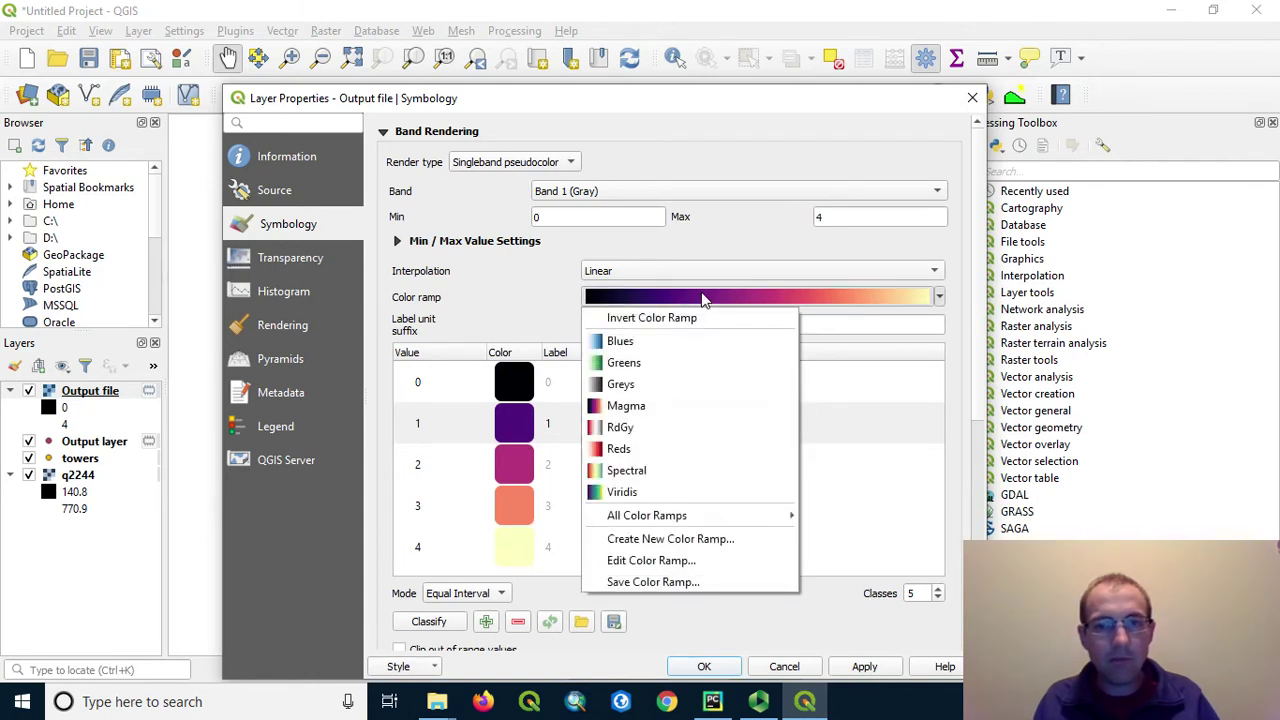
click(697, 318)
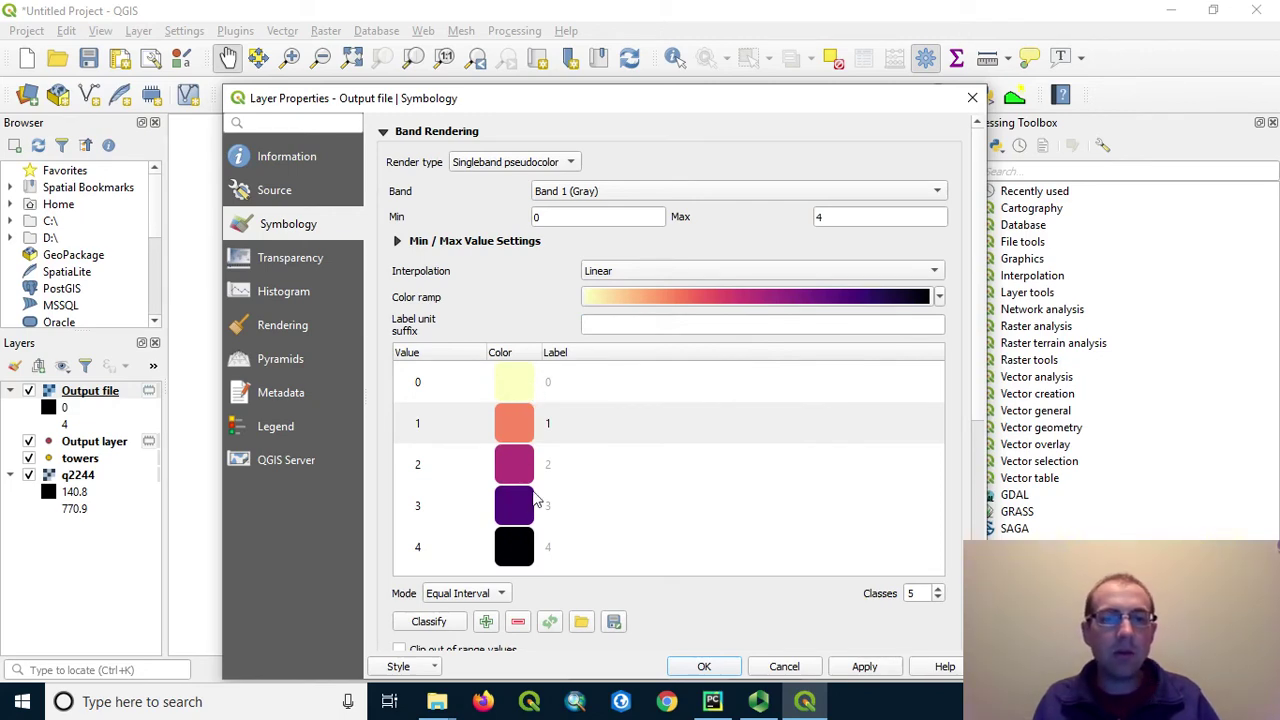
Apply the viewshed style, hide Output layer, and move towers to the top of the layers list
key(Return)
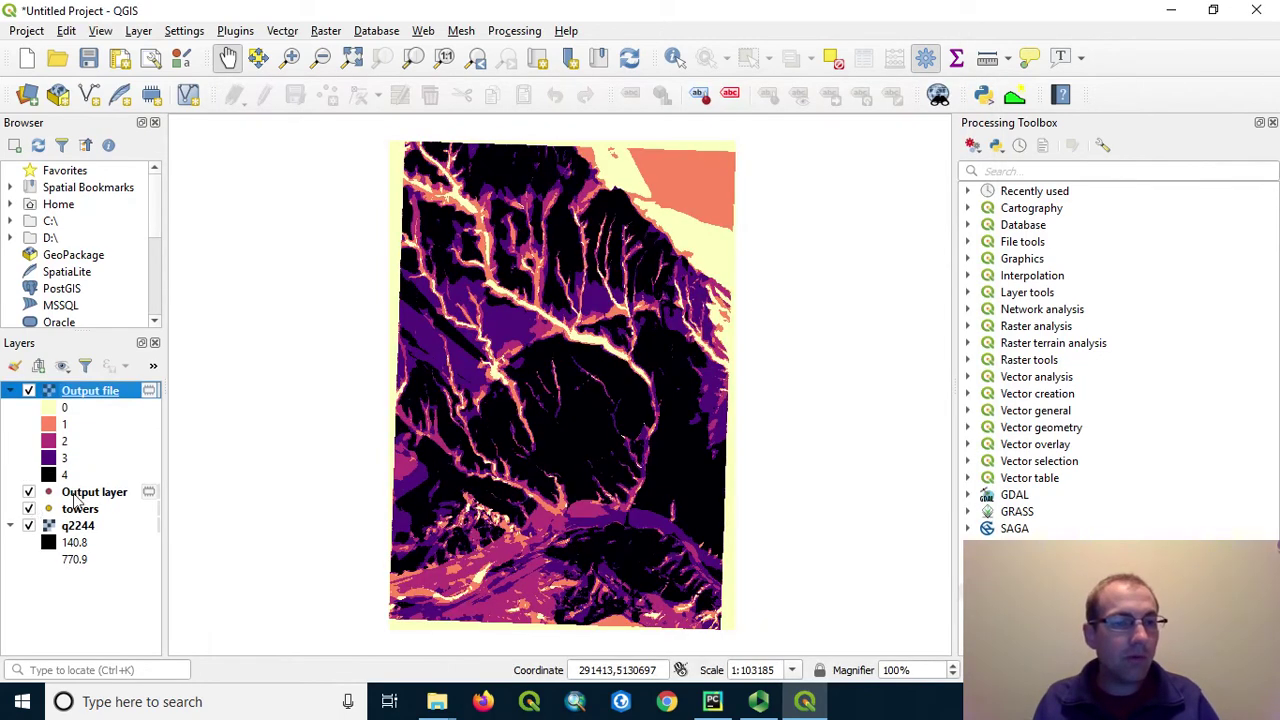
drag(80, 492, 90, 390)
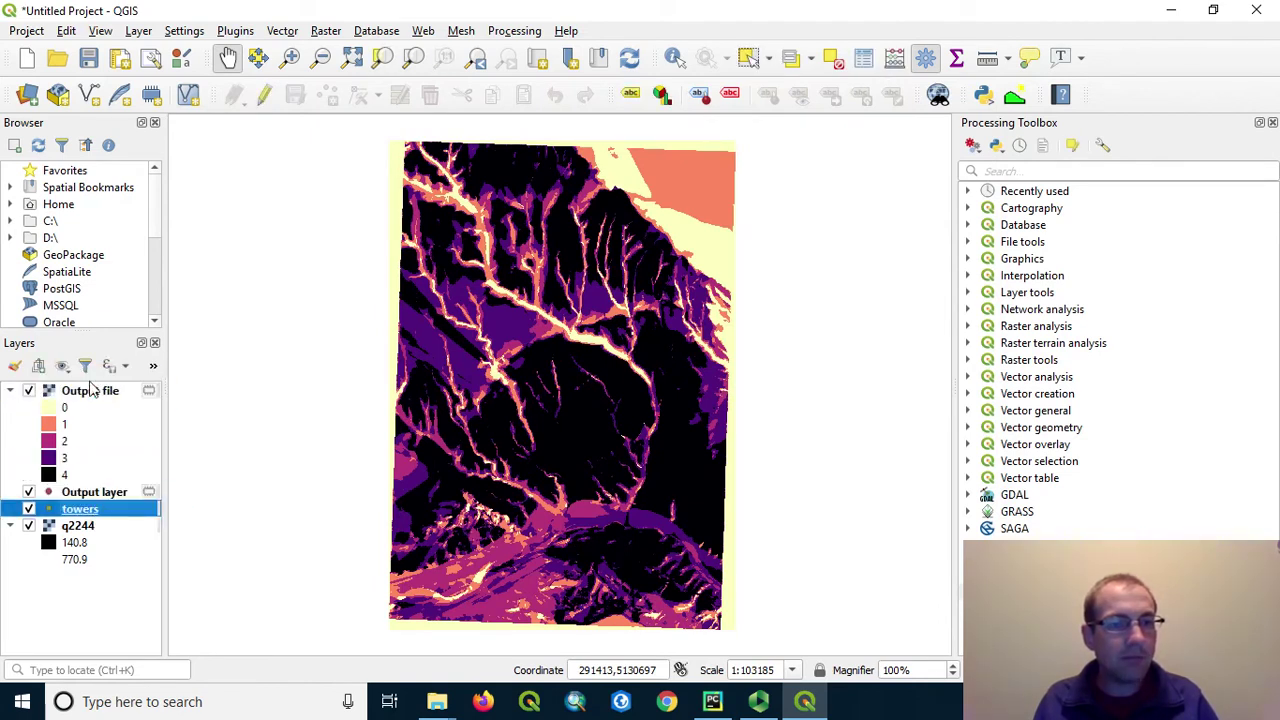
click(29, 492)
drag(80, 510, 81, 393)
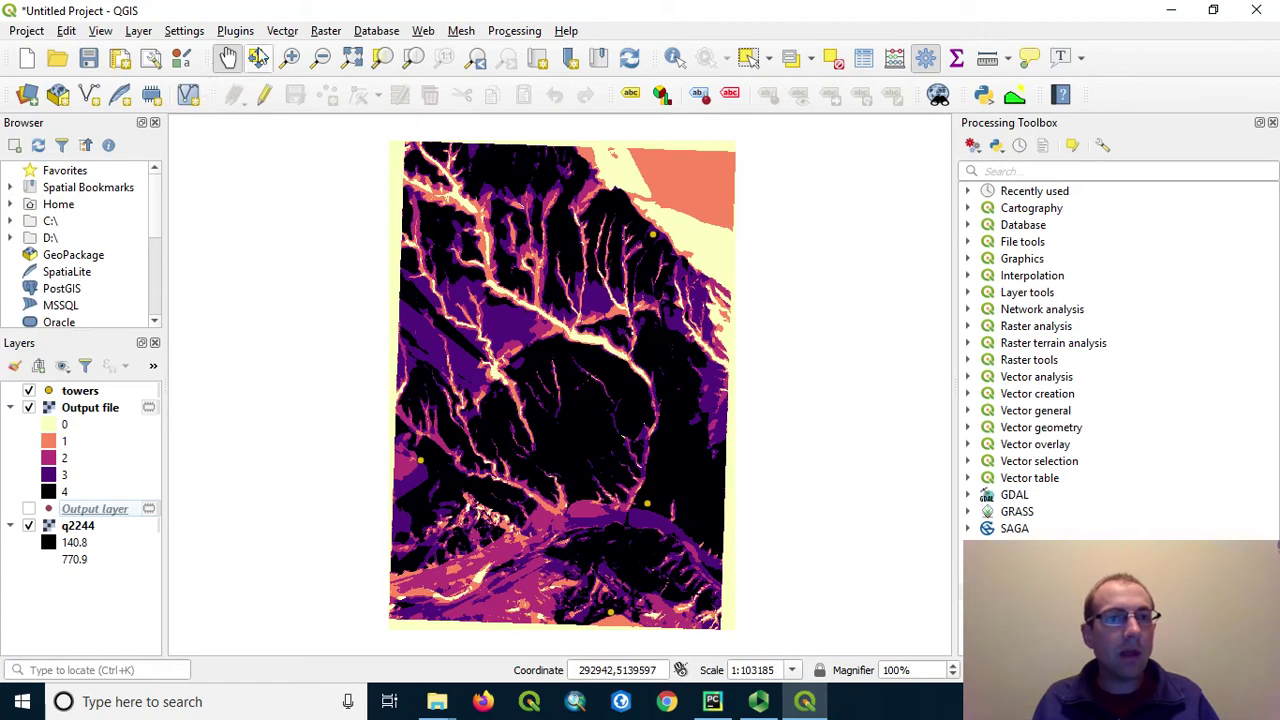
Create a new 3D map view as an enlarged floating window
click(106, 31)
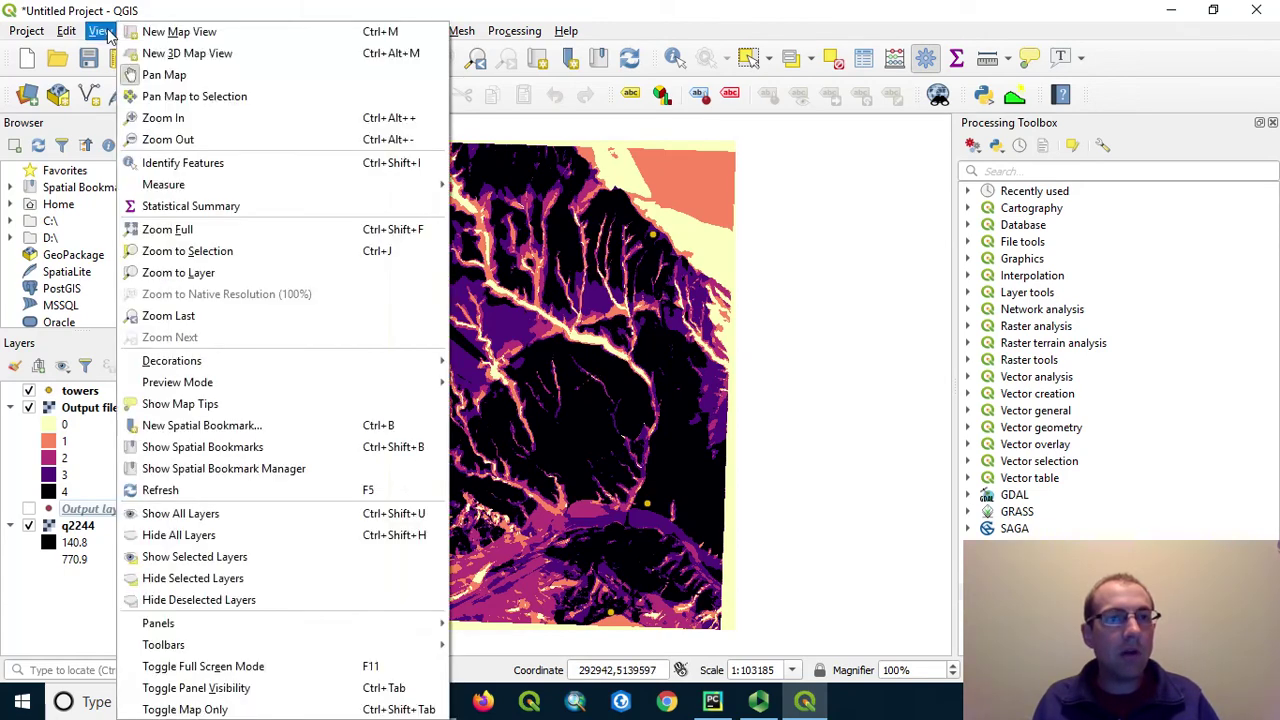
click(186, 50)
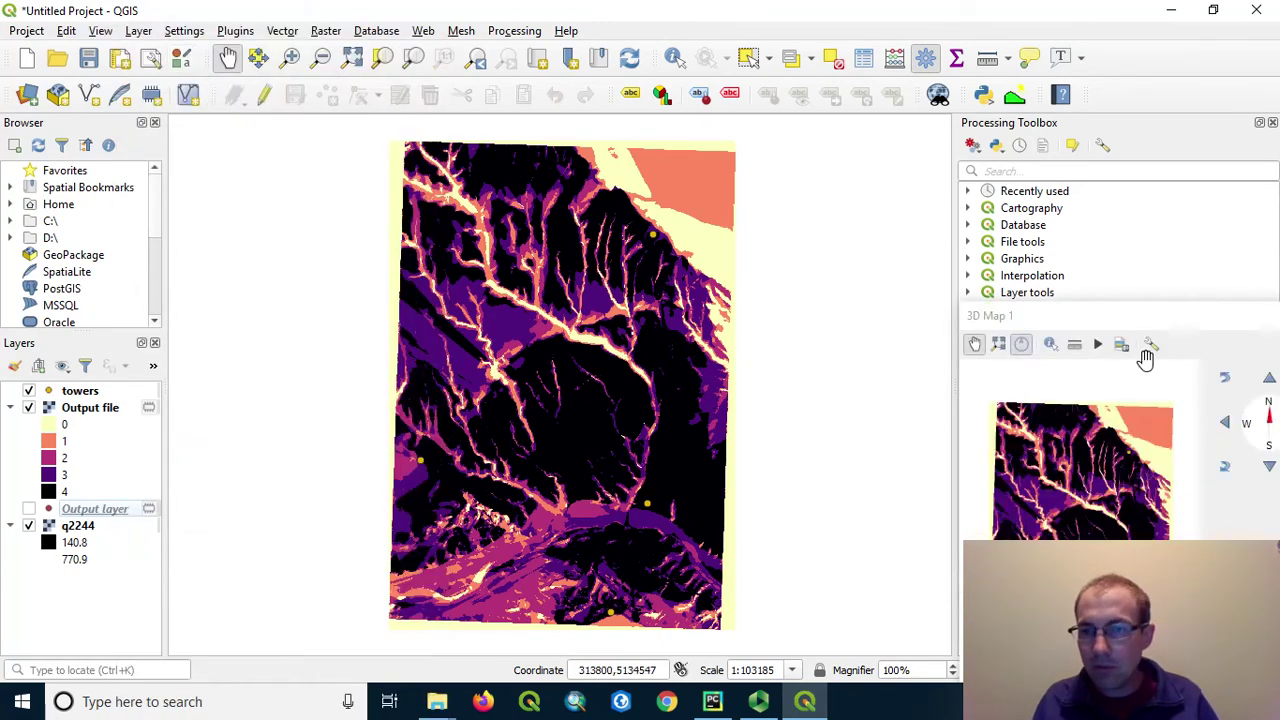
drag(1157, 328, 343, 242)
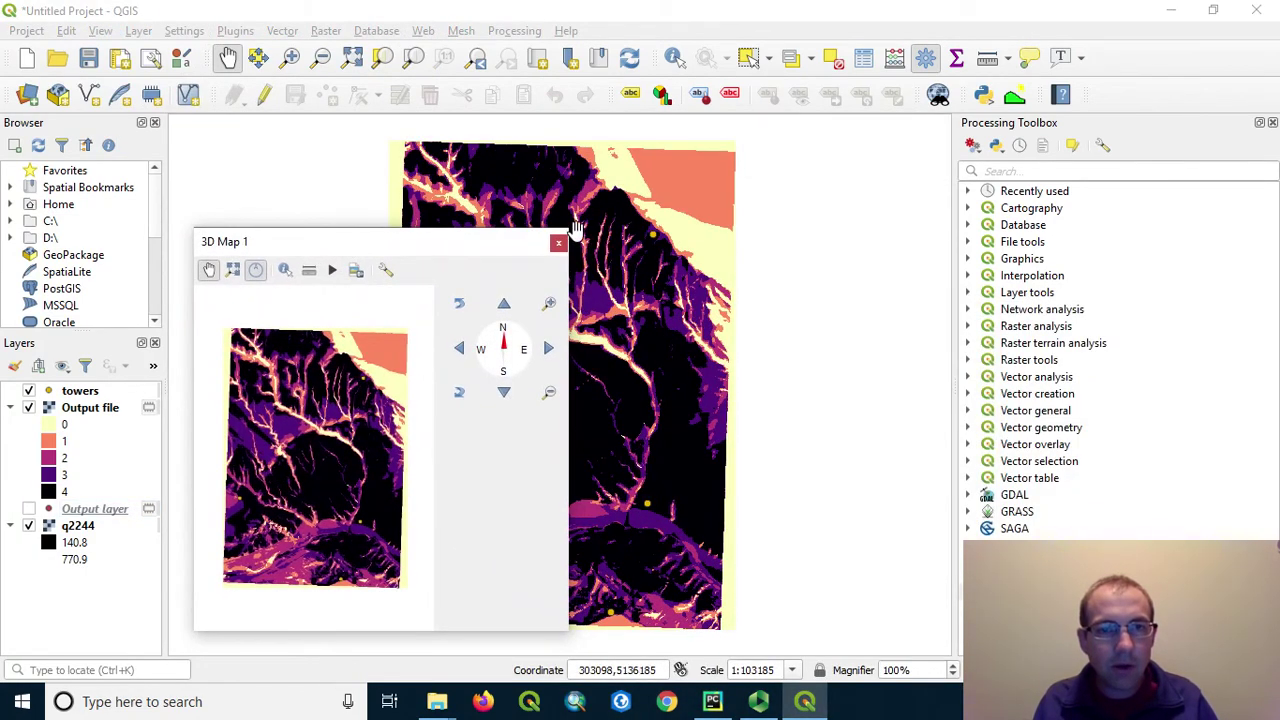
drag(573, 227, 965, 129)
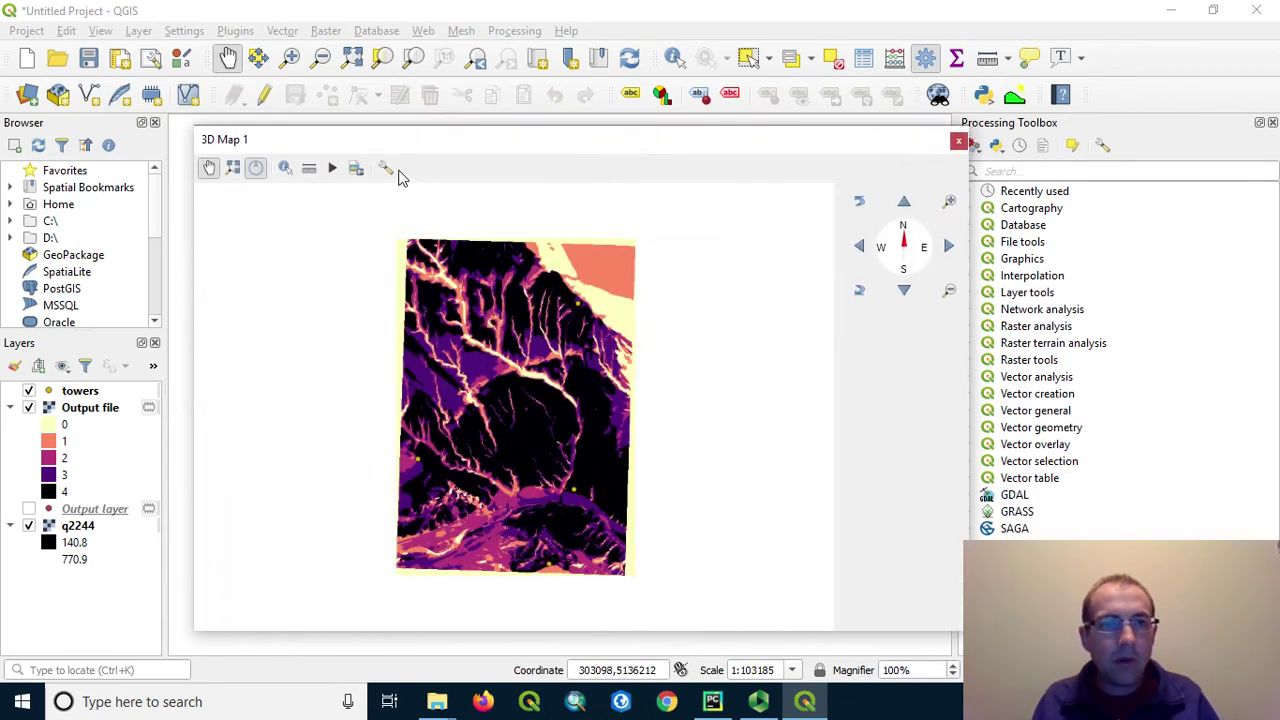
Set the 3D terrain type to DEM (Raster layer) with q2244 elevation
click(388, 168)
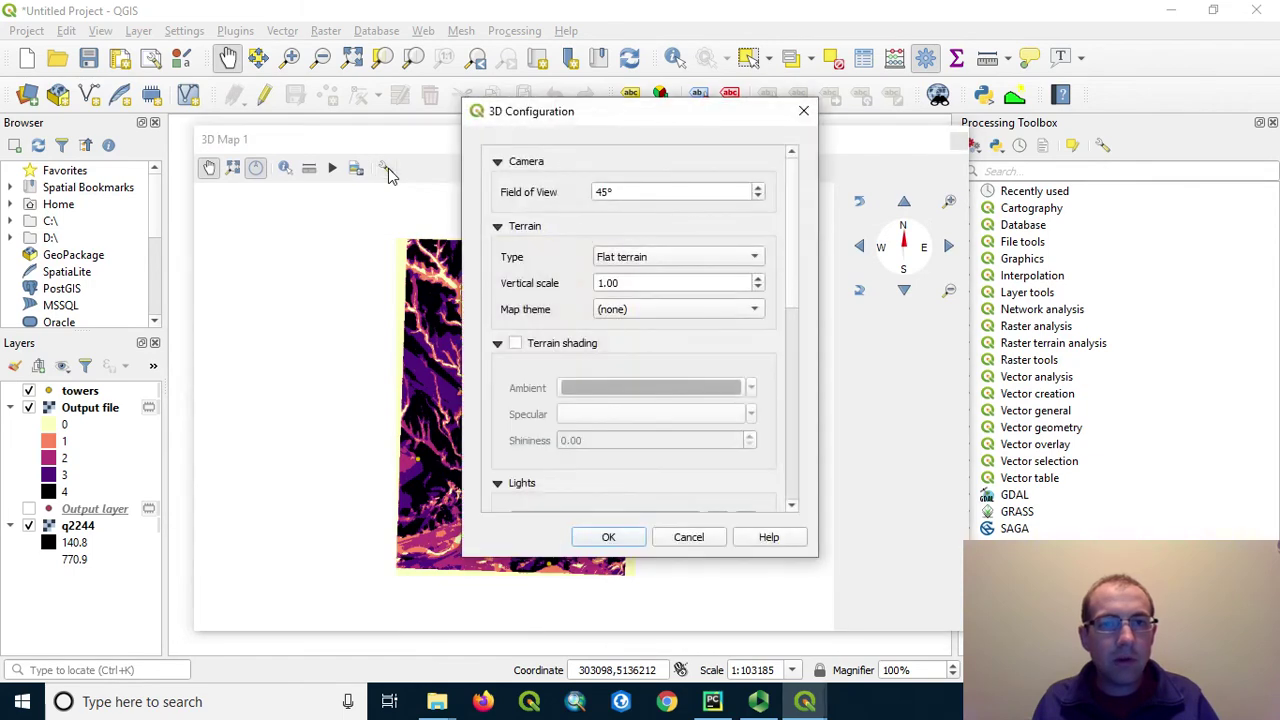
click(692, 262)
click(694, 277)
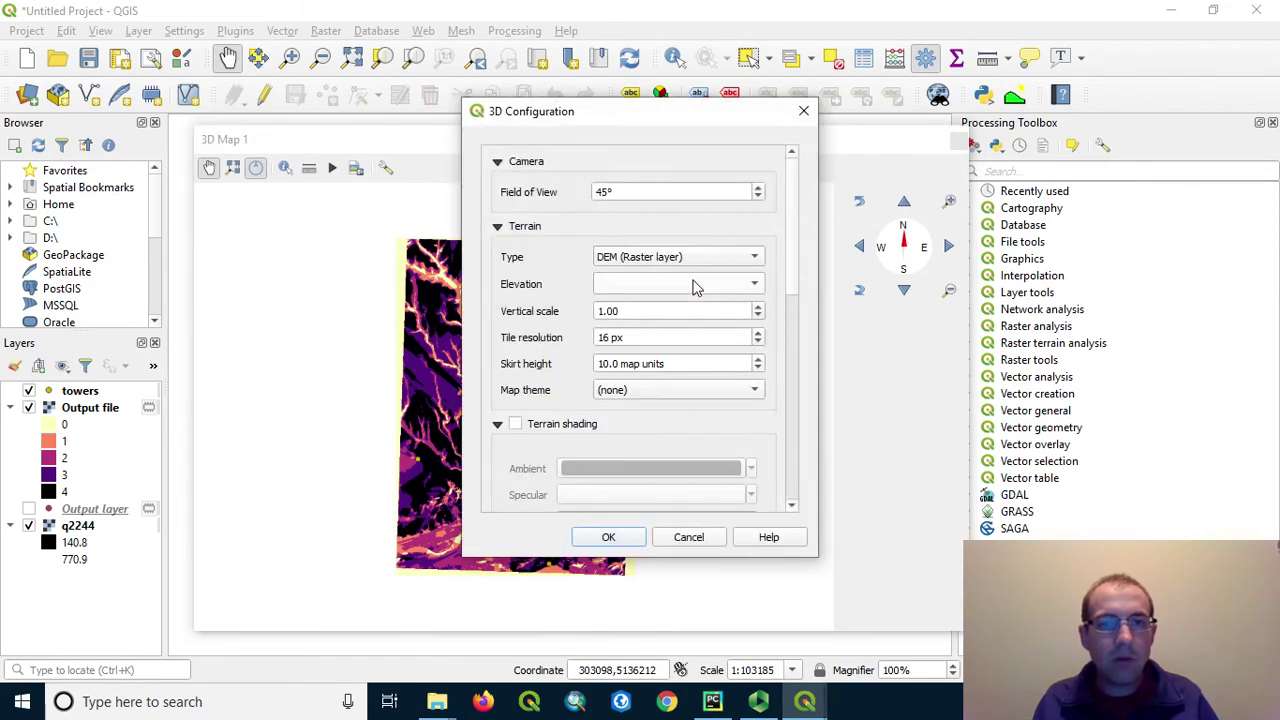
click(694, 285)
click(675, 323)
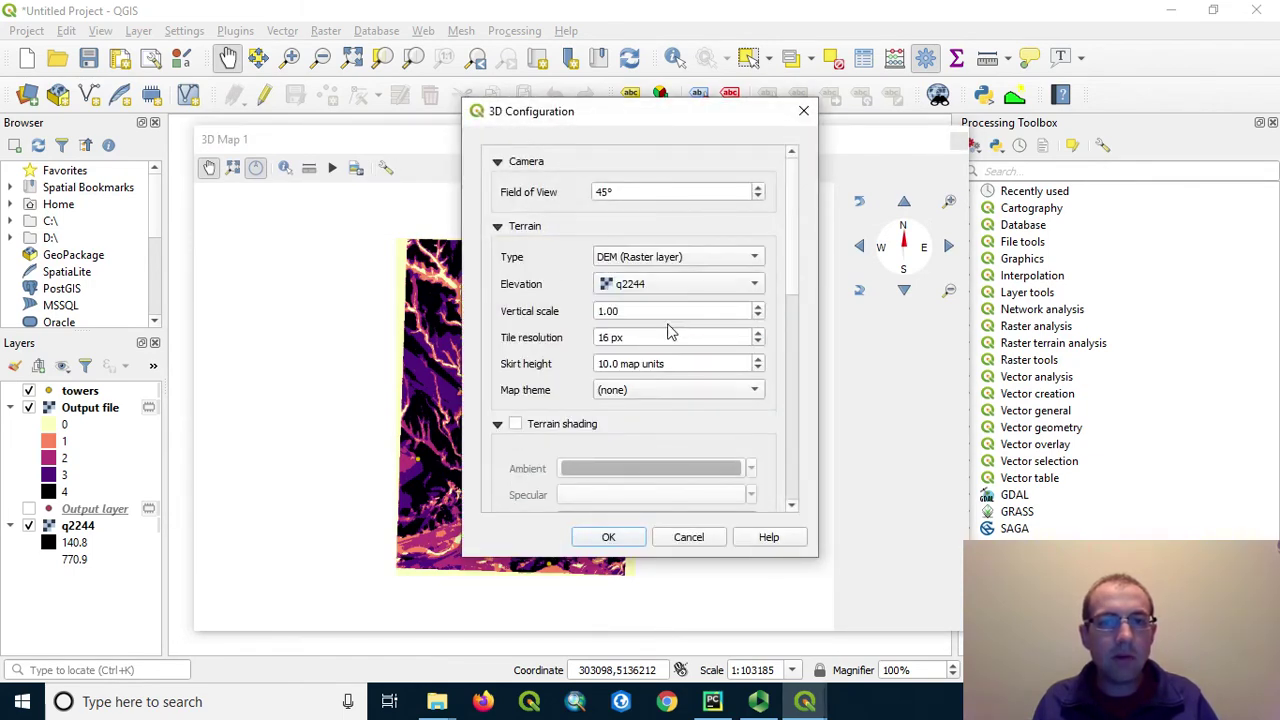
click(609, 537)
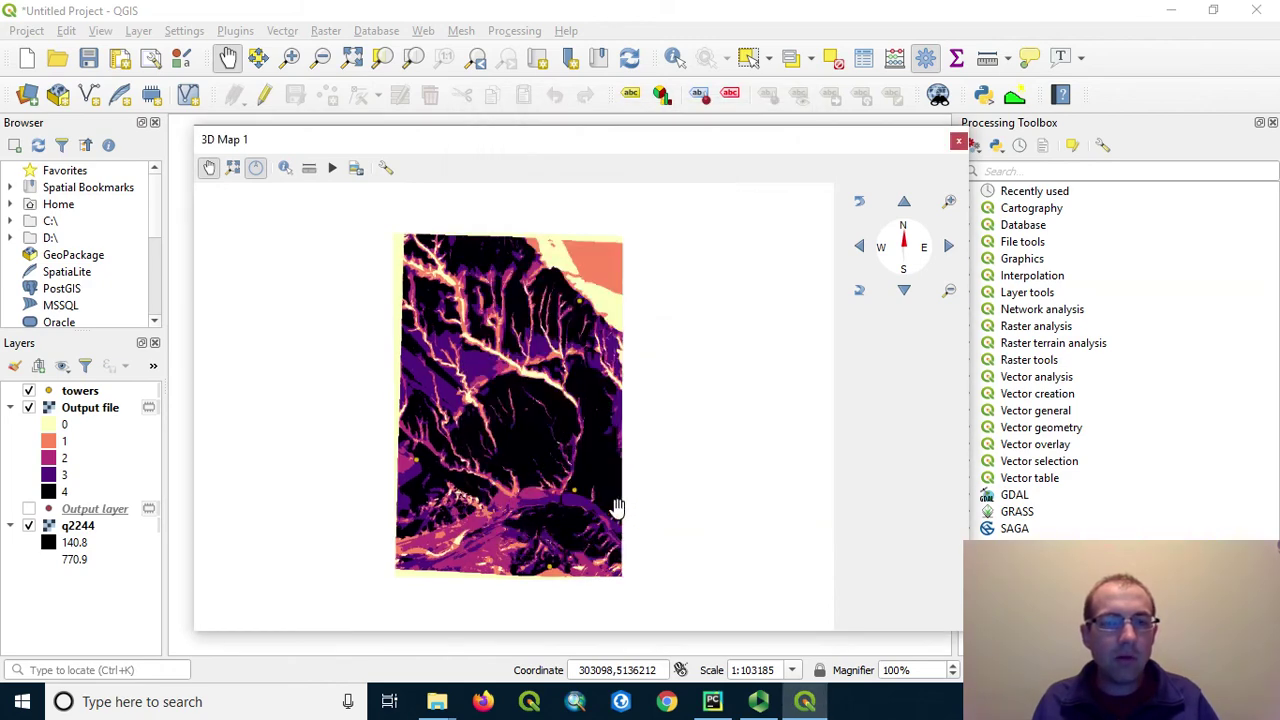
Tilt and rotate the 3D camera to show the Magma viewshed draped over the terrain relief
drag(614, 509, 421, 446)
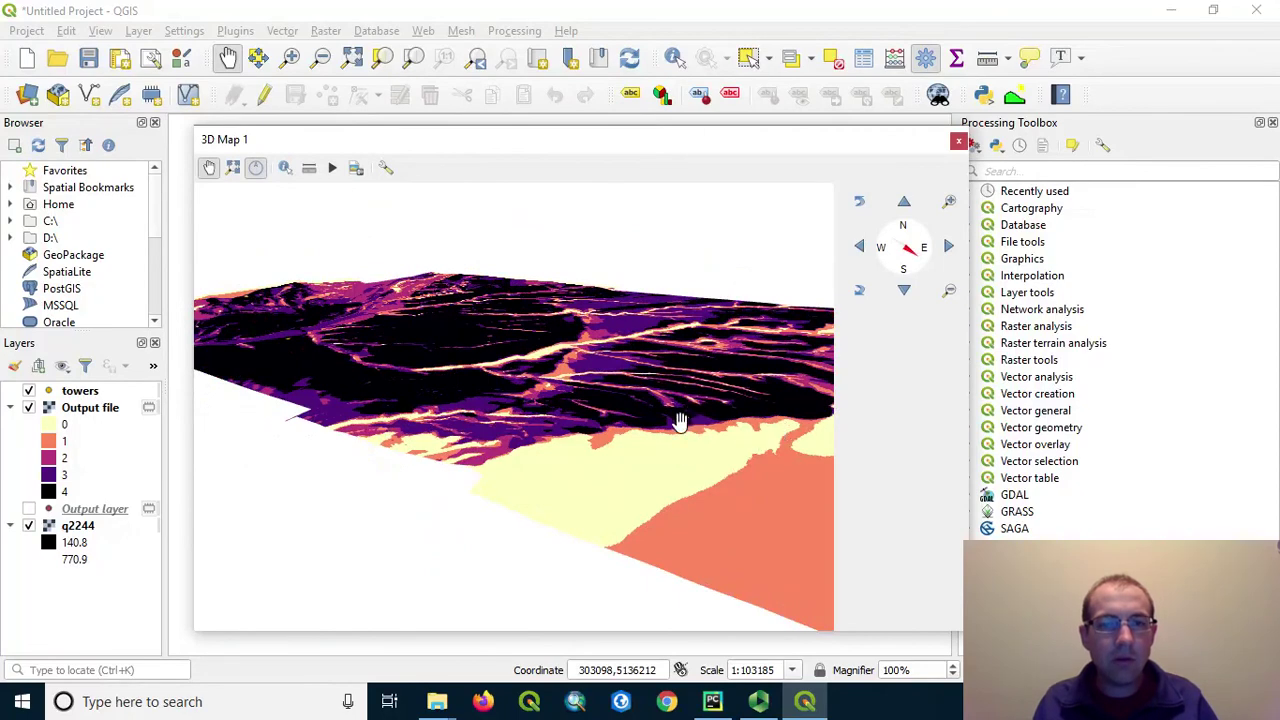
drag(643, 449, 540, 395)
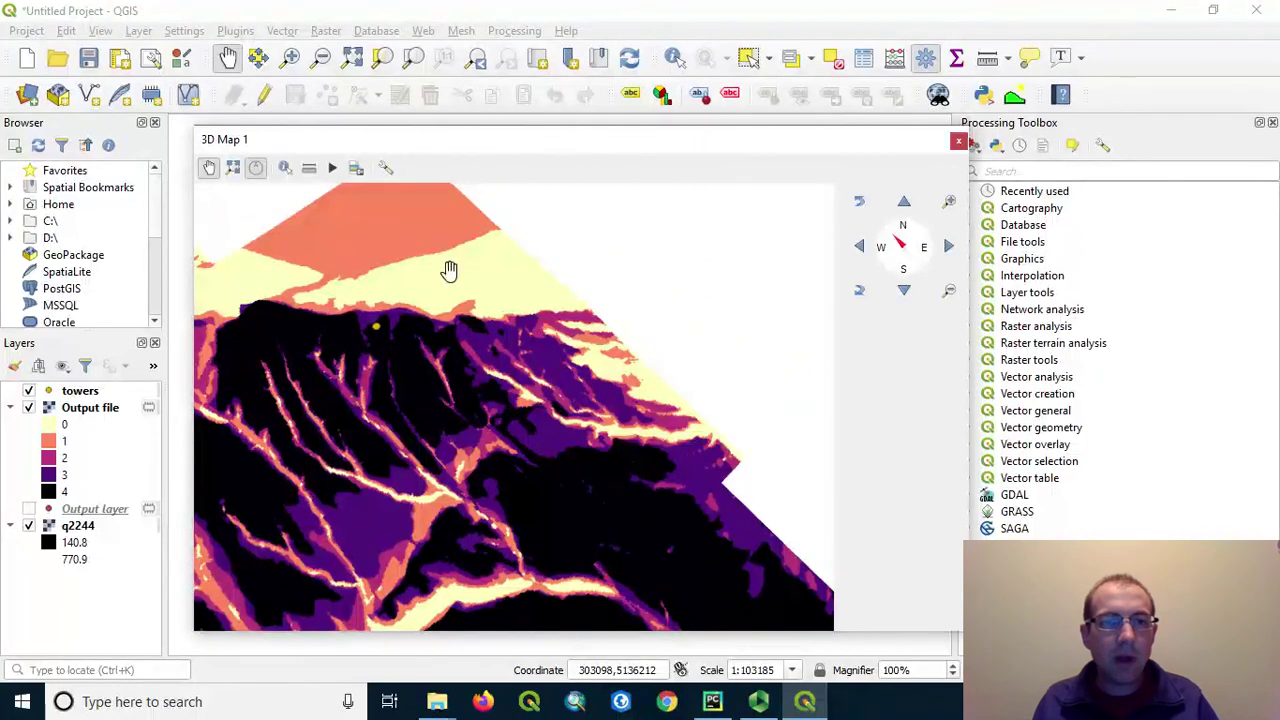
drag(463, 376, 477, 449)
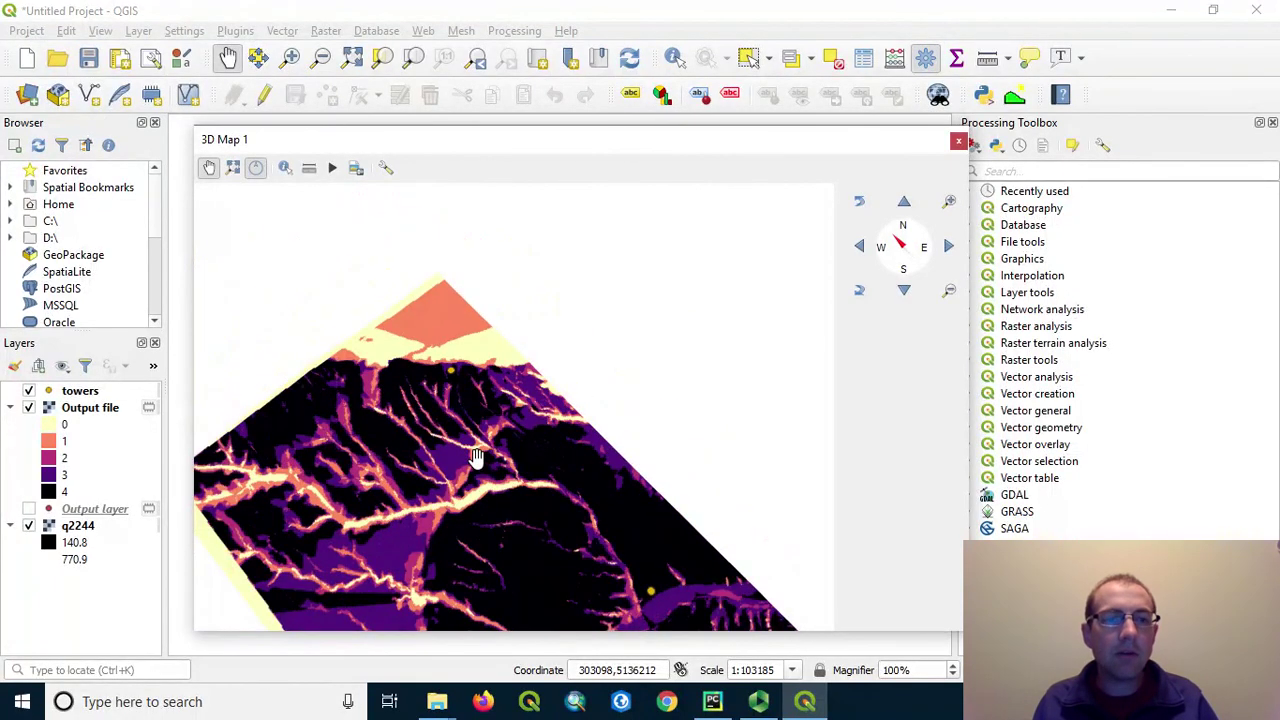